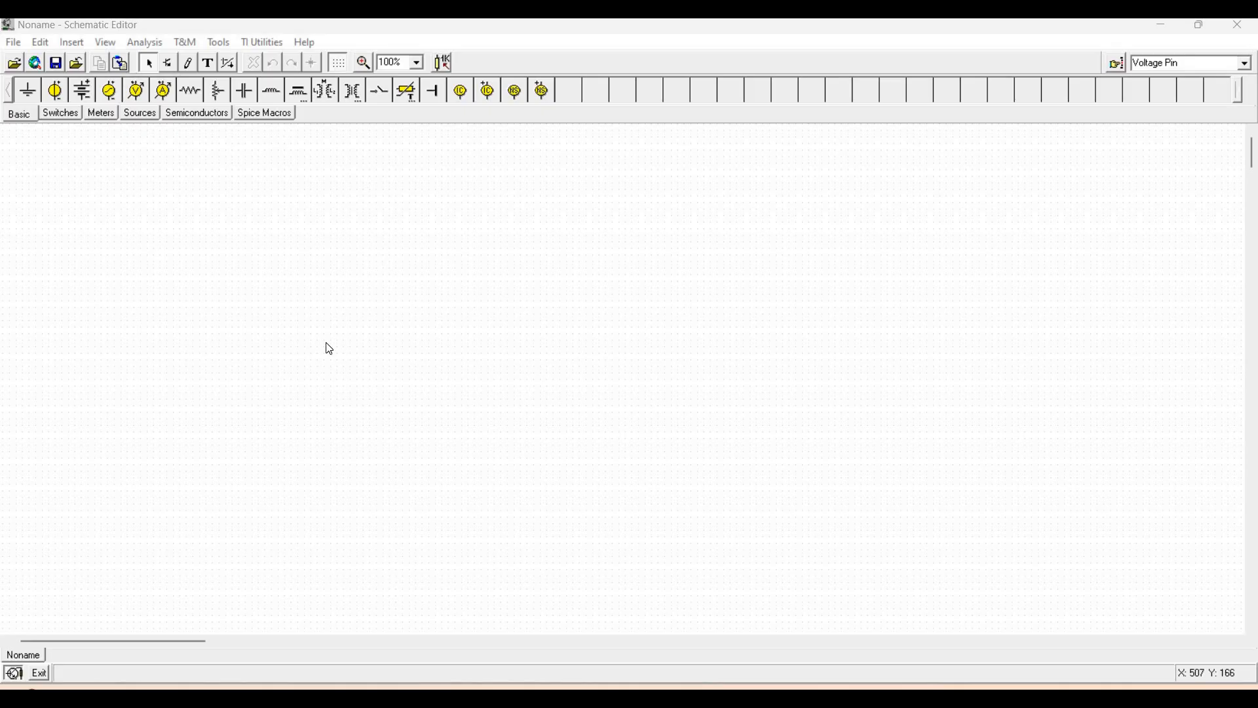
Step: Place a vertical voltage source in the left part of the schematic, rotated so its positive terminal faces down
click(58, 98)
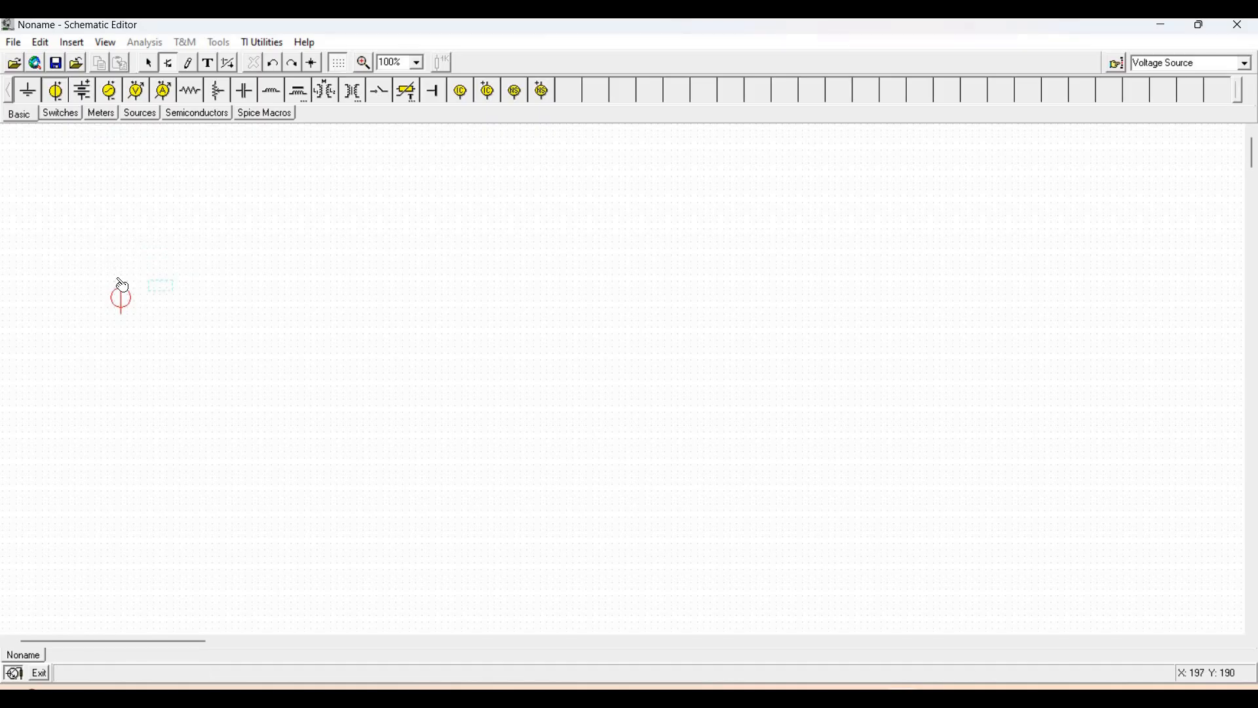
key(ctrl+r)
key(ctrl+r)
click(159, 284)
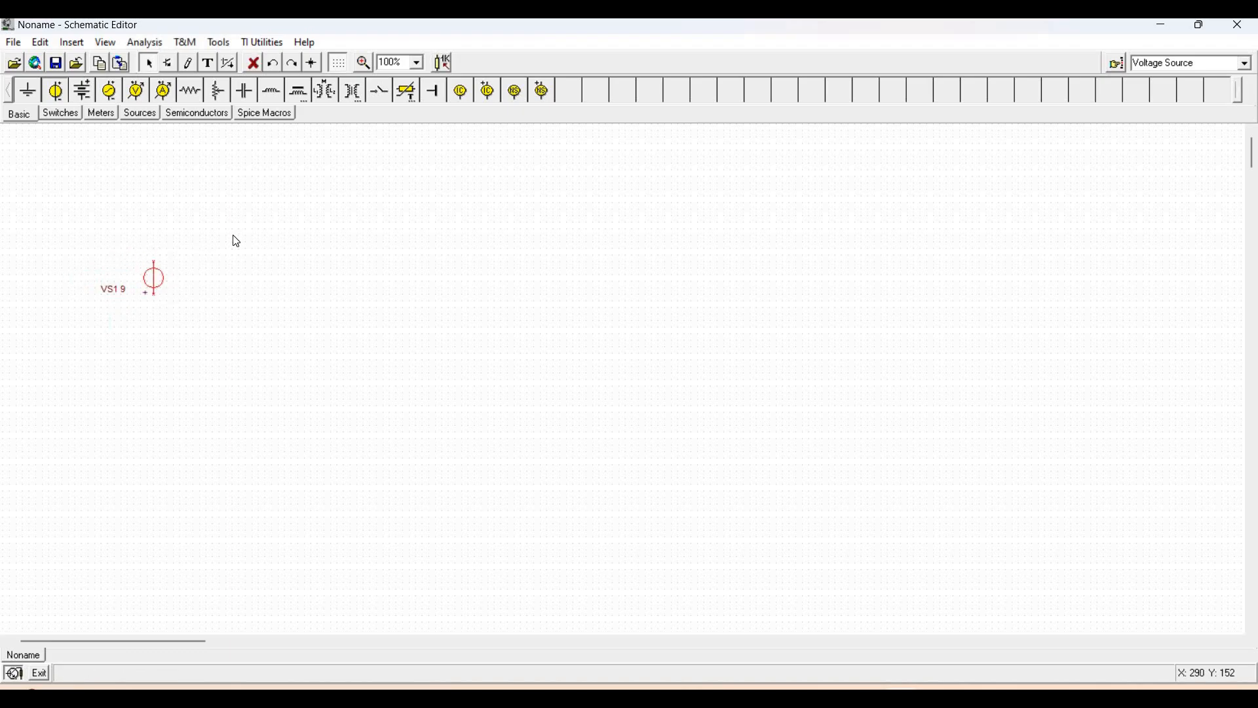
Step: Place a resistor rotated to vertical directly below the voltage source
click(190, 95)
key(ctrl+r)
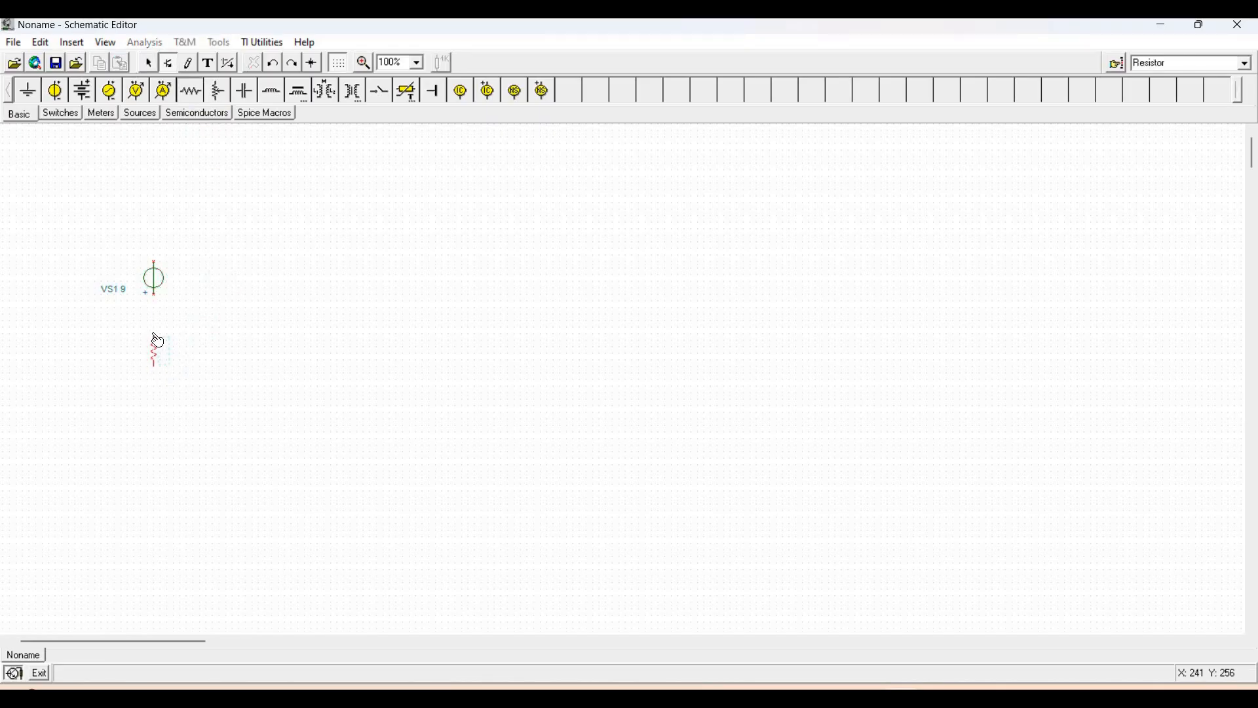
click(159, 329)
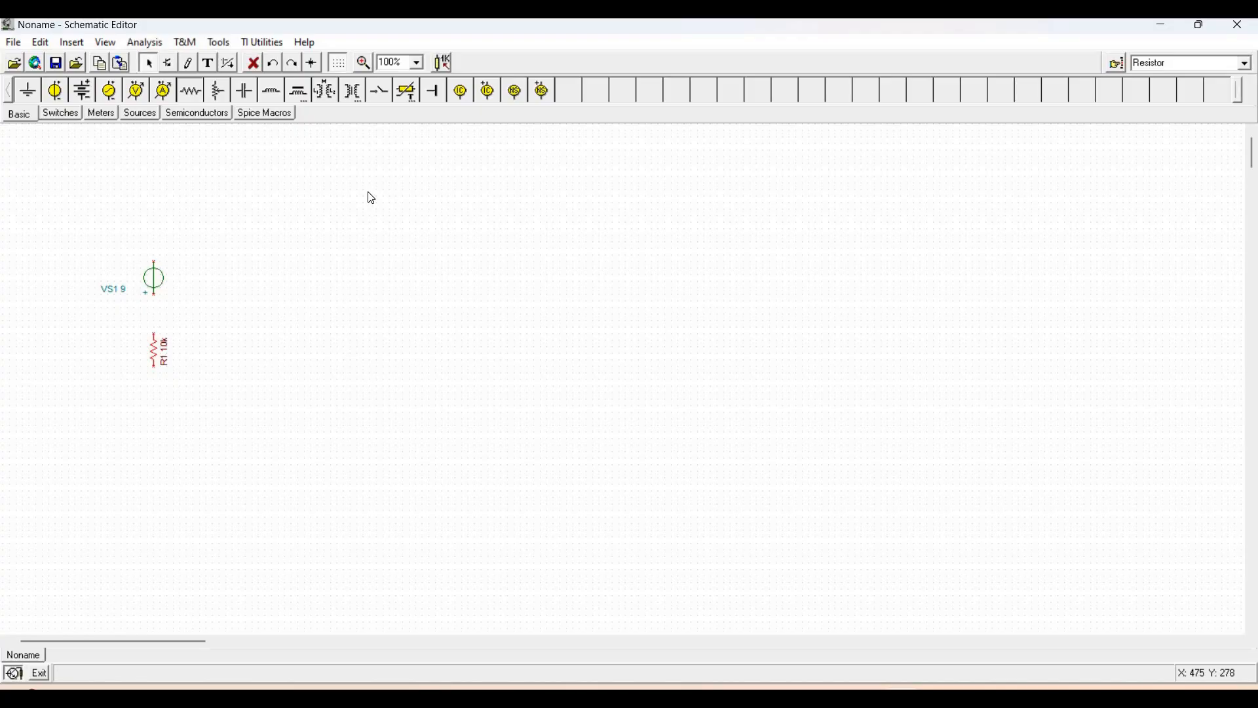
Step: Place a PNP bipolar transistor to the right of the voltage source, oriented with its base down and emitter on the left
click(177, 116)
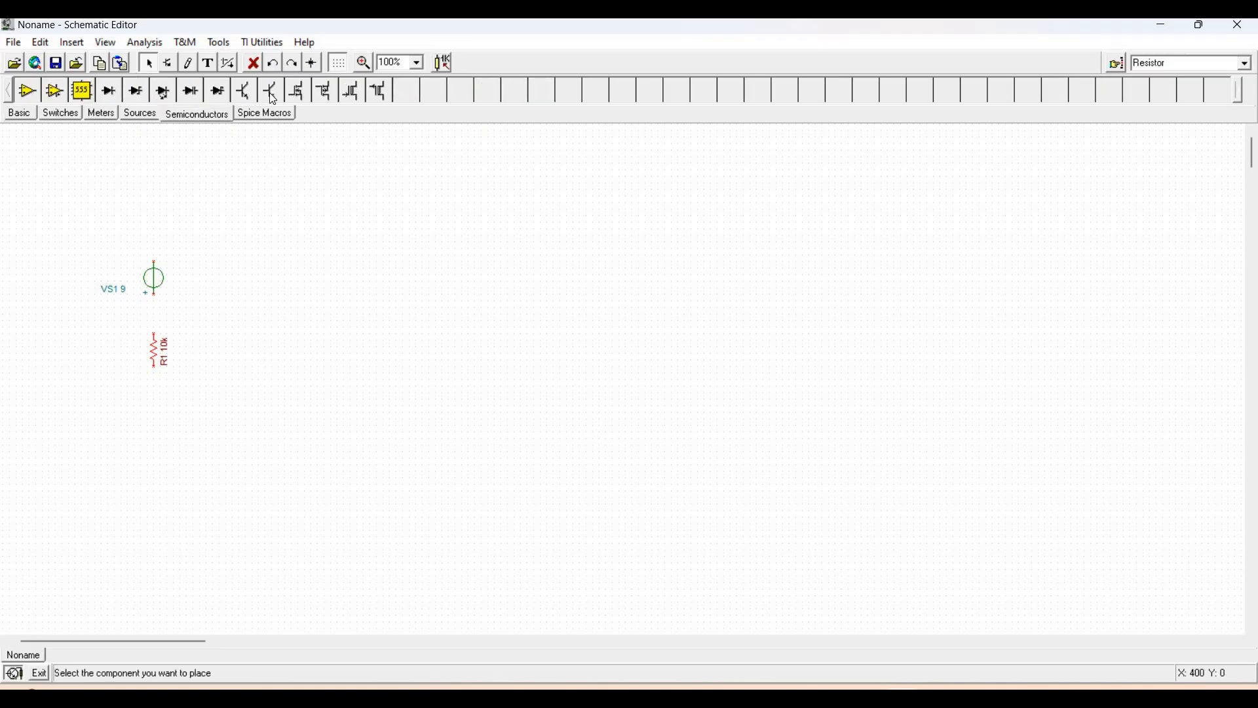
click(273, 98)
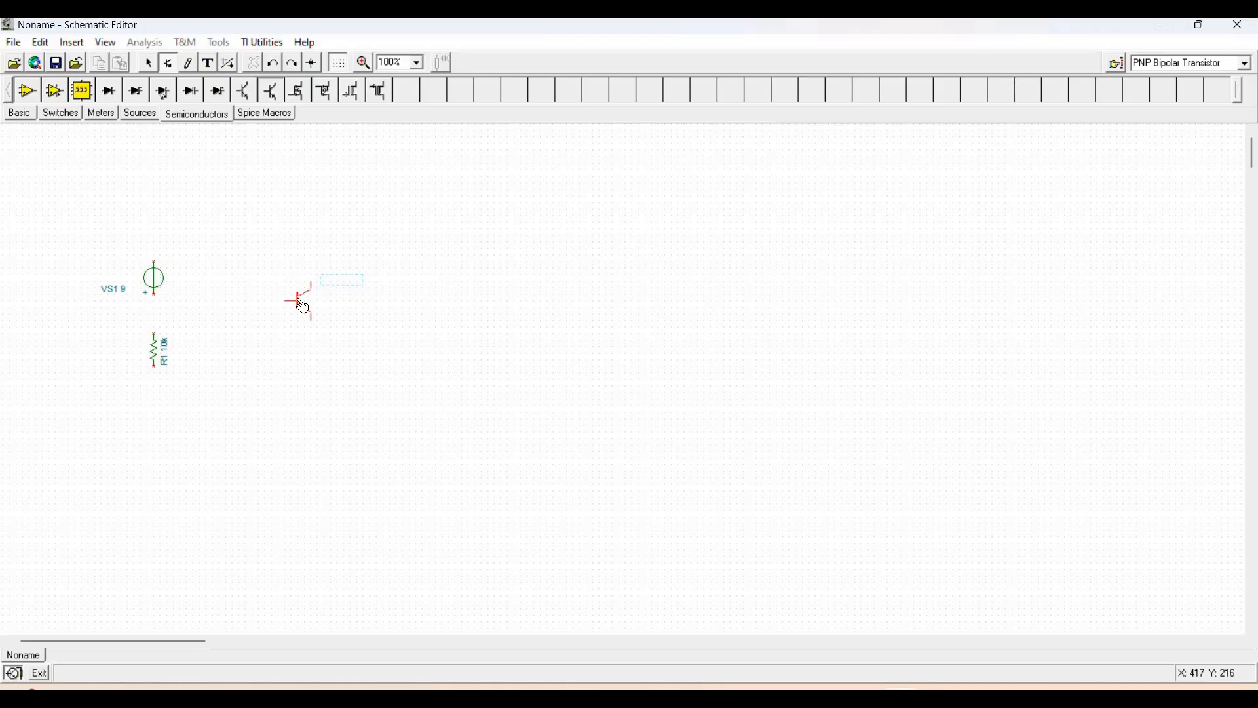
key(ctrl+r)
right_click(300, 306)
click(354, 485)
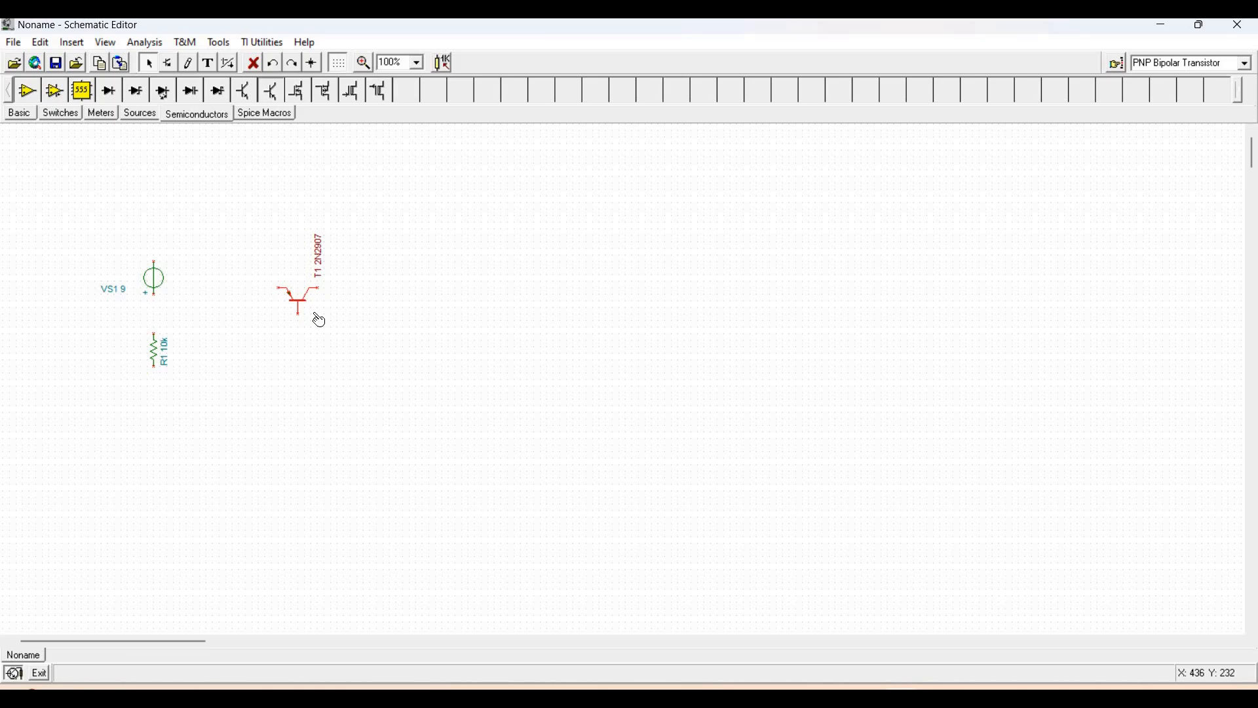
Step: Place a second PNP transistor to the lower right of T1, oriented with its base up and emitter on the left
click(281, 99)
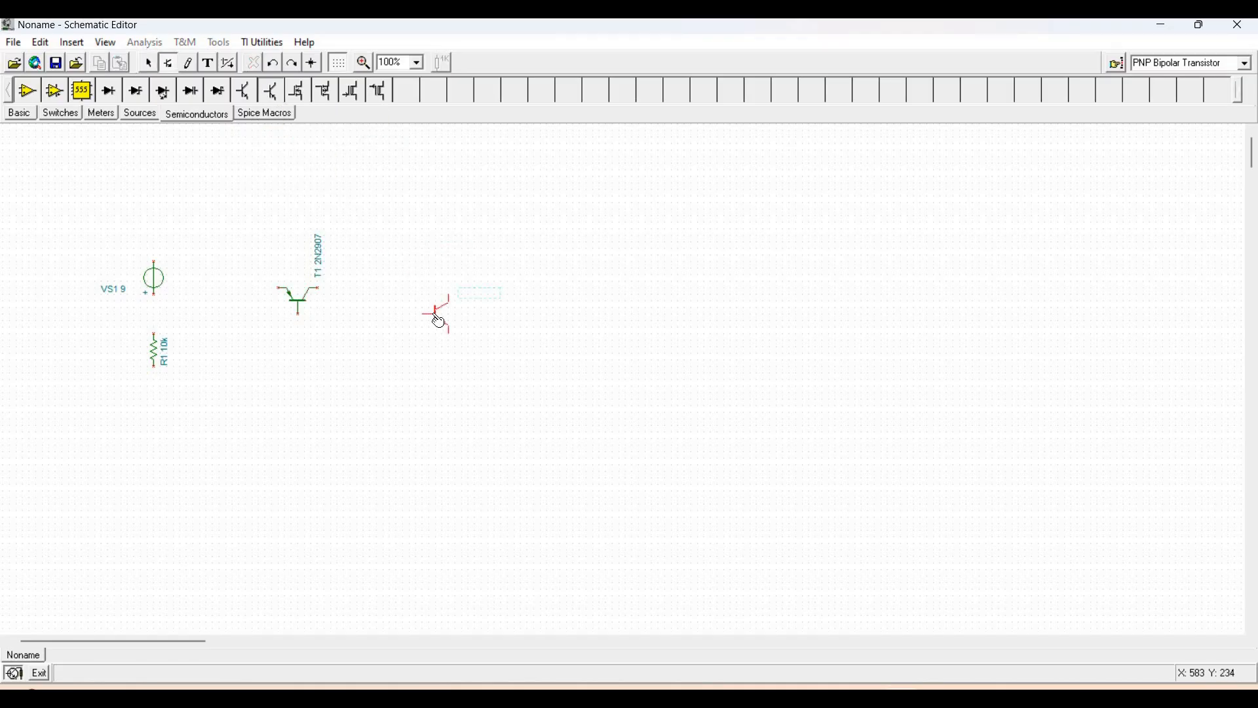
key(ctrl+r)
click(425, 347)
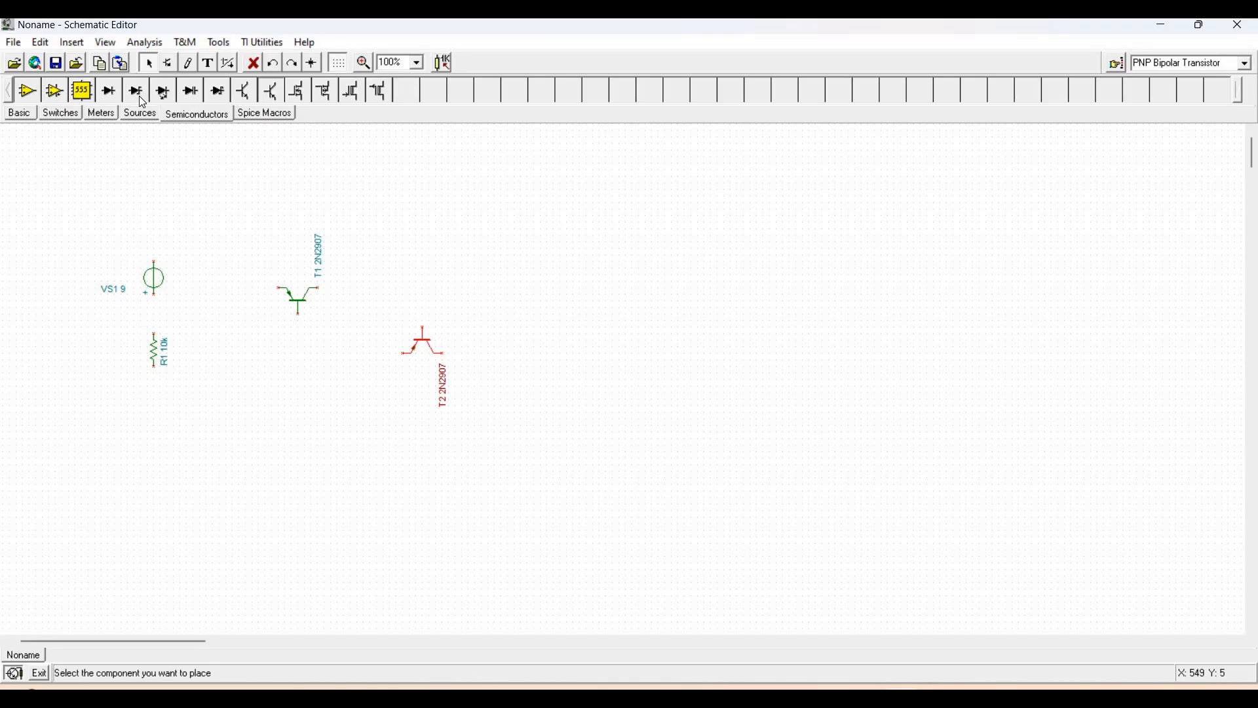
Step: Place a horizontal LED to the right of T2 and a horizontal resistor above it
click(162, 98)
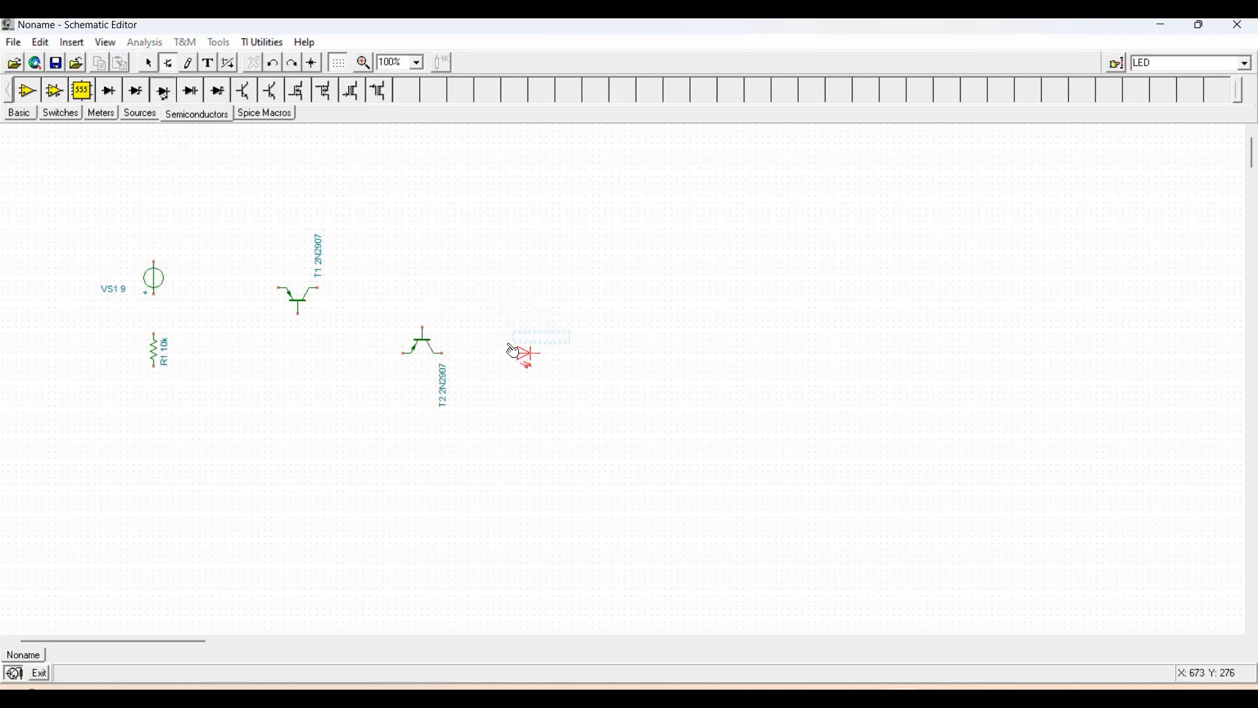
click(521, 350)
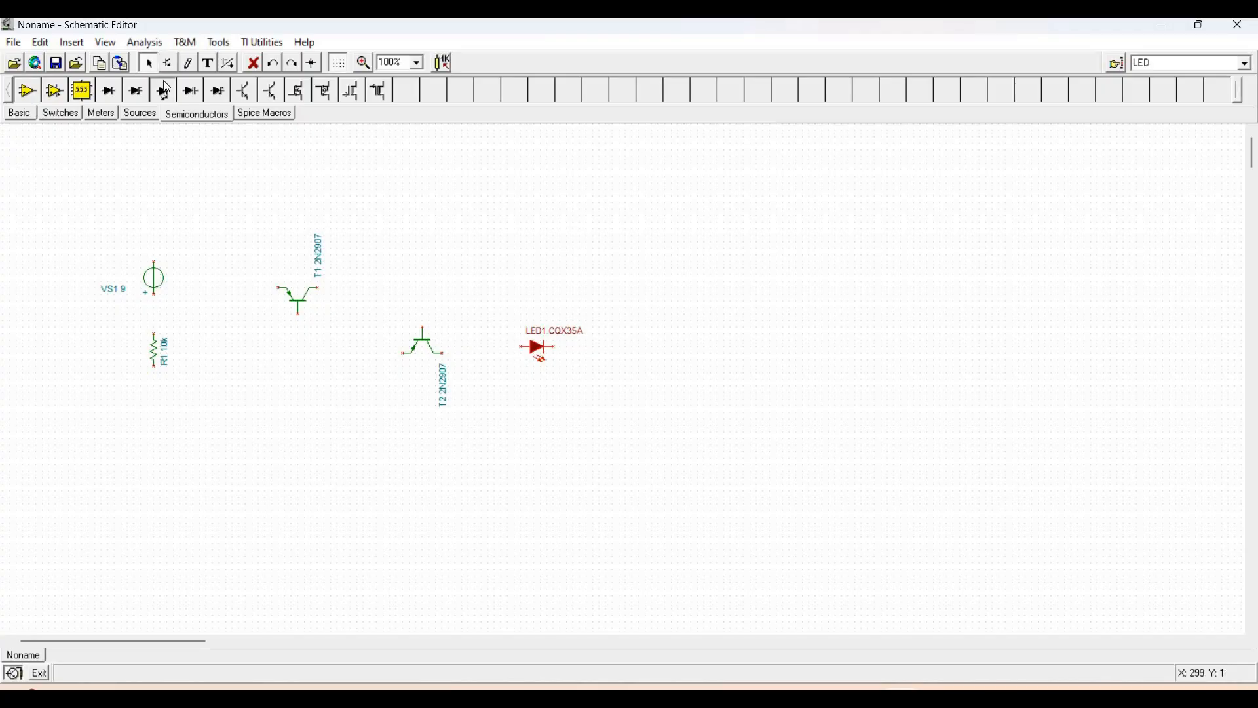
click(19, 113)
click(191, 90)
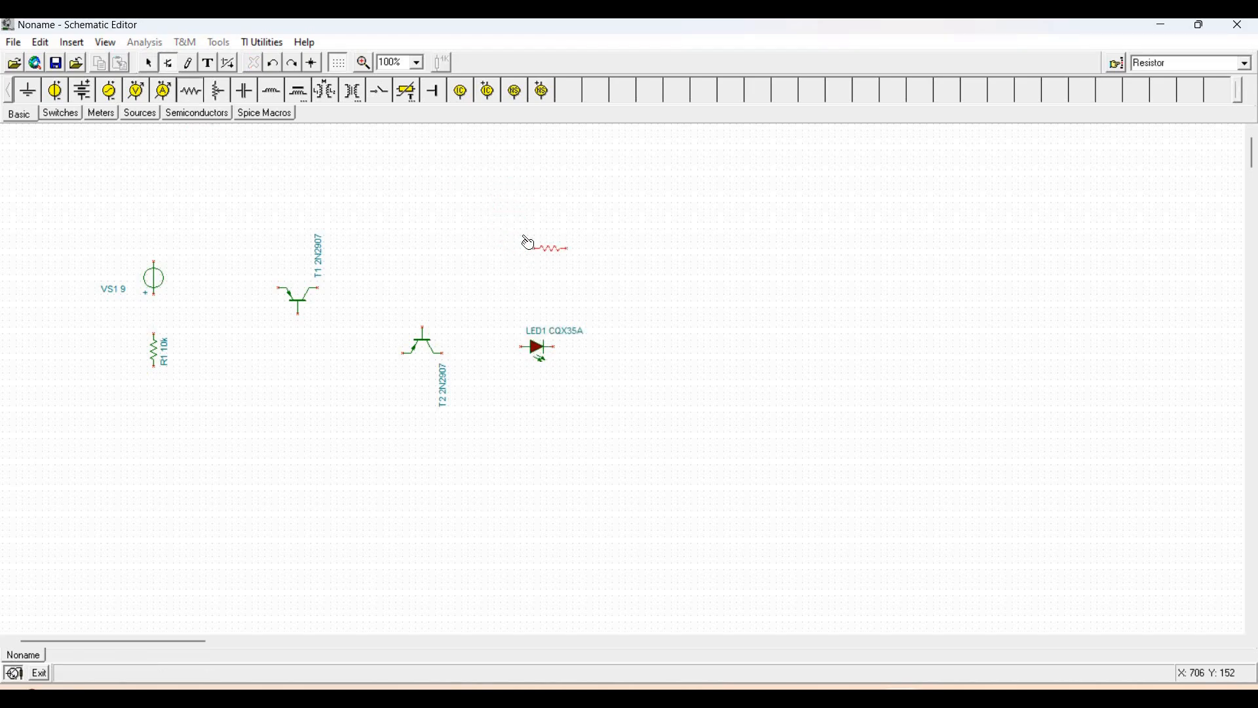
click(526, 265)
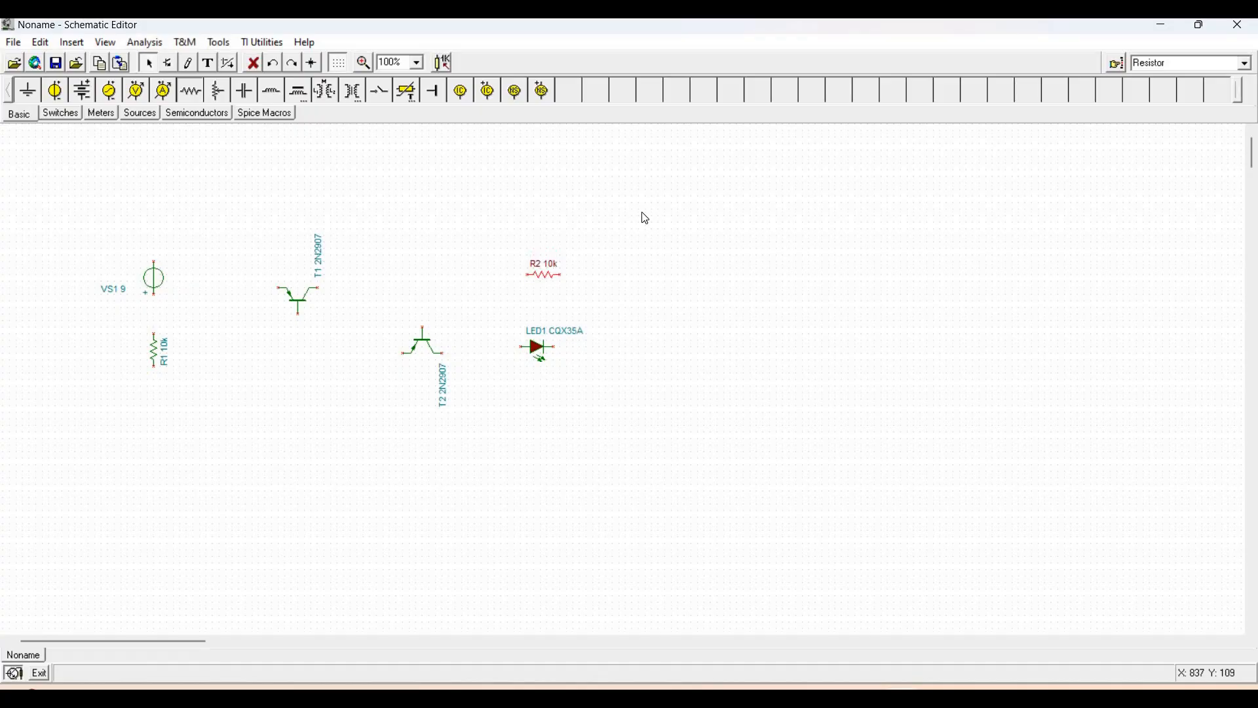
Step: Place grounds below the LED and above the voltage source, wiring the upper ground to the source and the source to R1
click(37, 97)
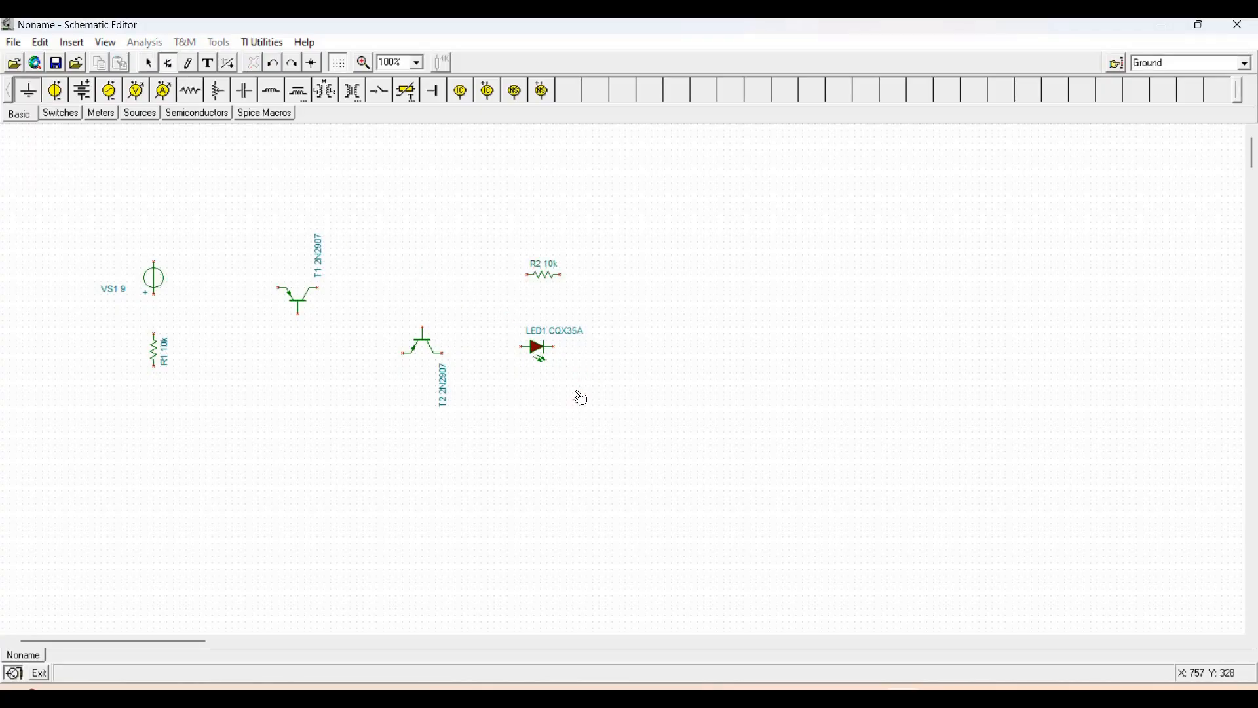
click(440, 296)
click(37, 95)
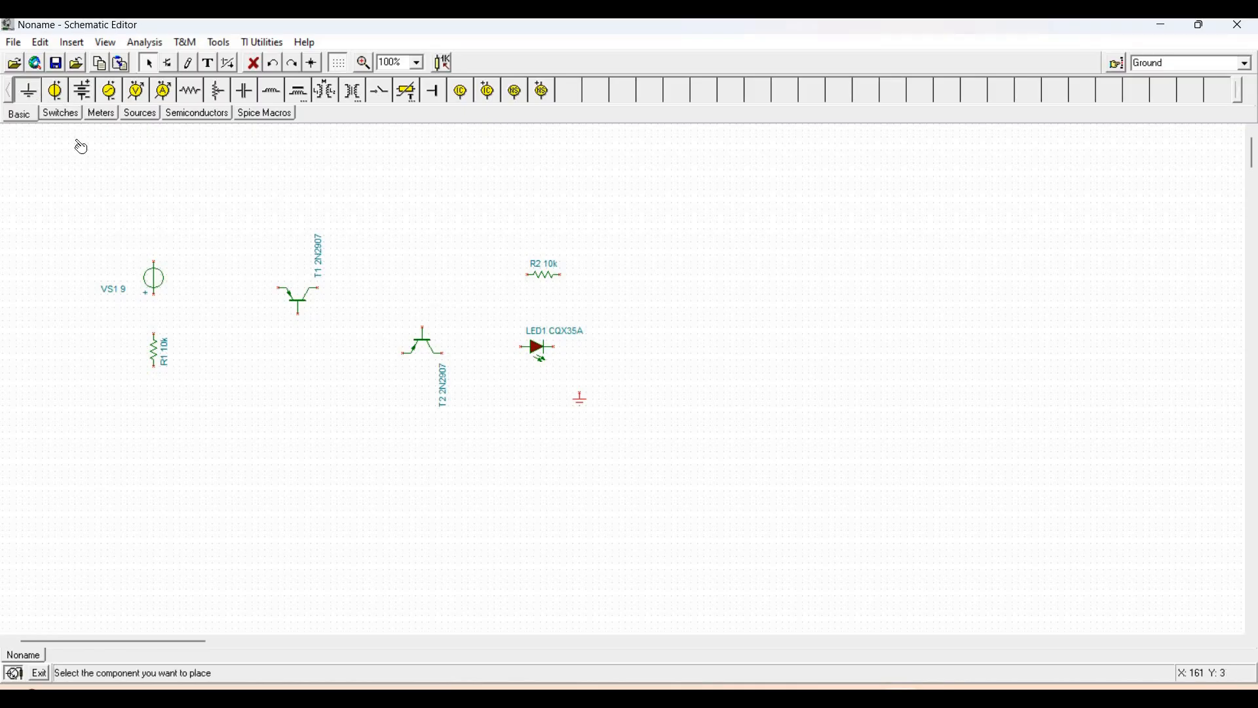
click(124, 218)
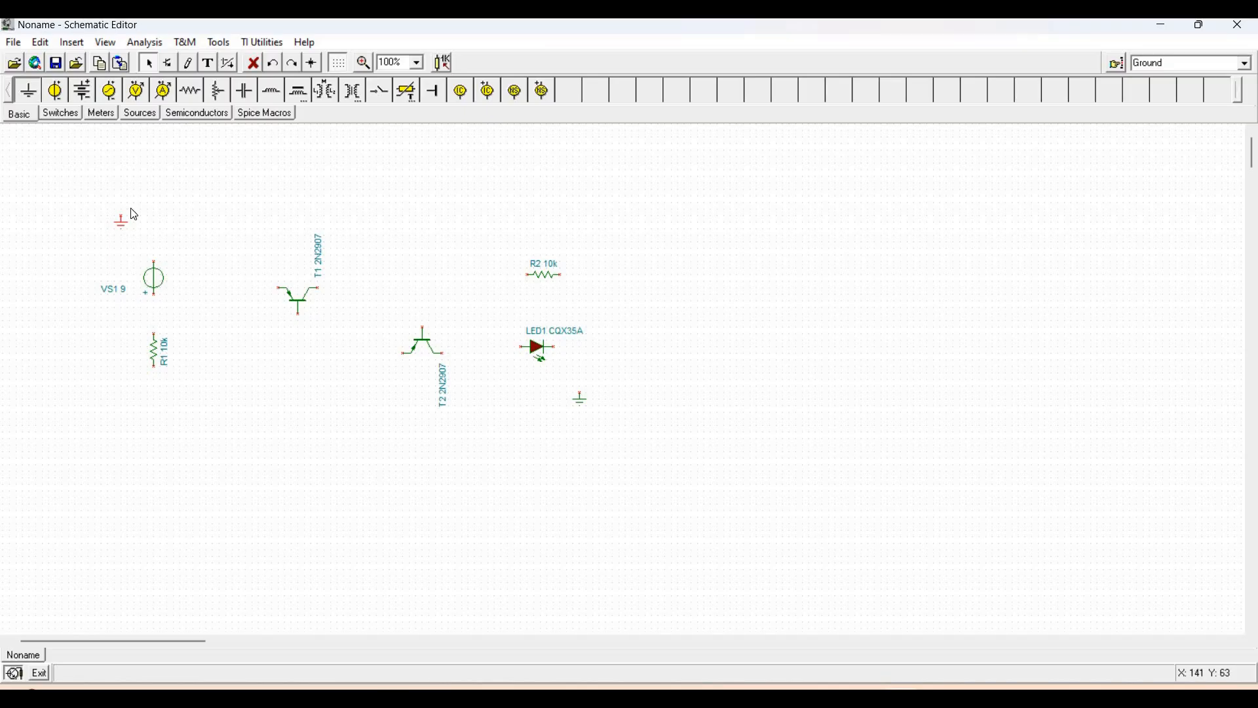
mouse_move(135, 209)
mouse_down()
mouse_move(157, 247)
mouse_move(156, 335)
mouse_up()
Step: Place a horizontal resistor between R1 and T2 and set its resistance to 100 ohms
click(192, 92)
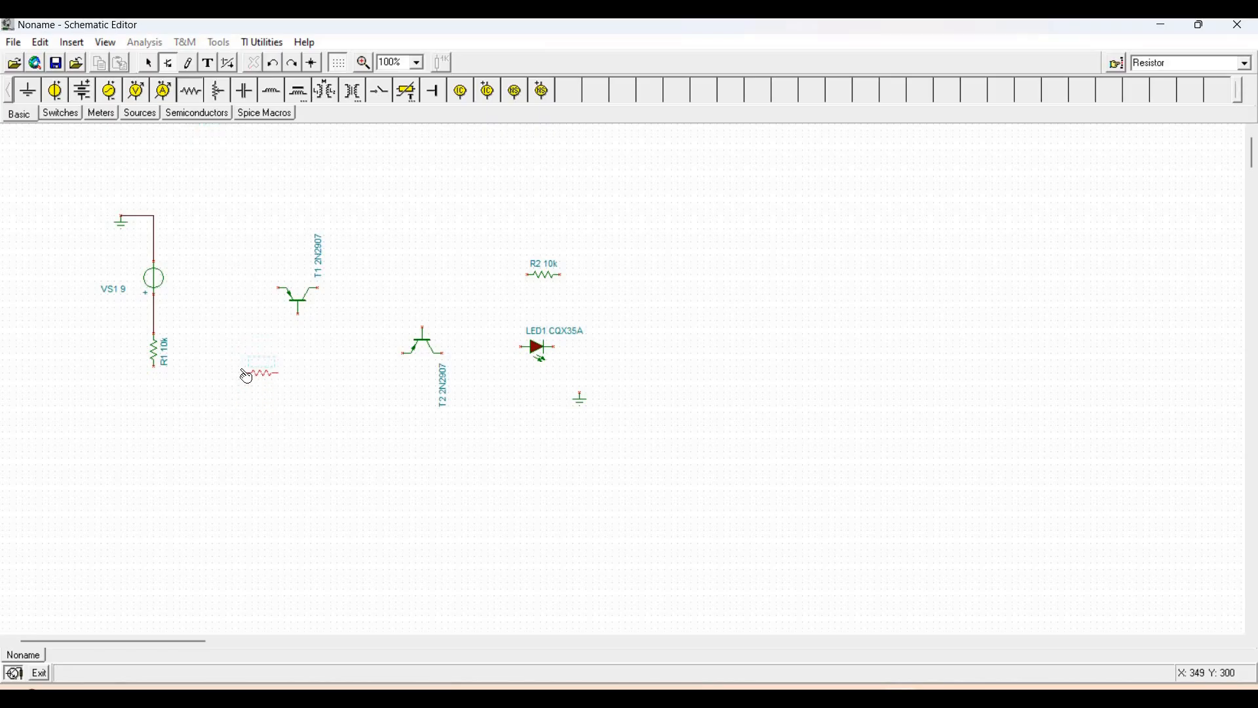
click(257, 376)
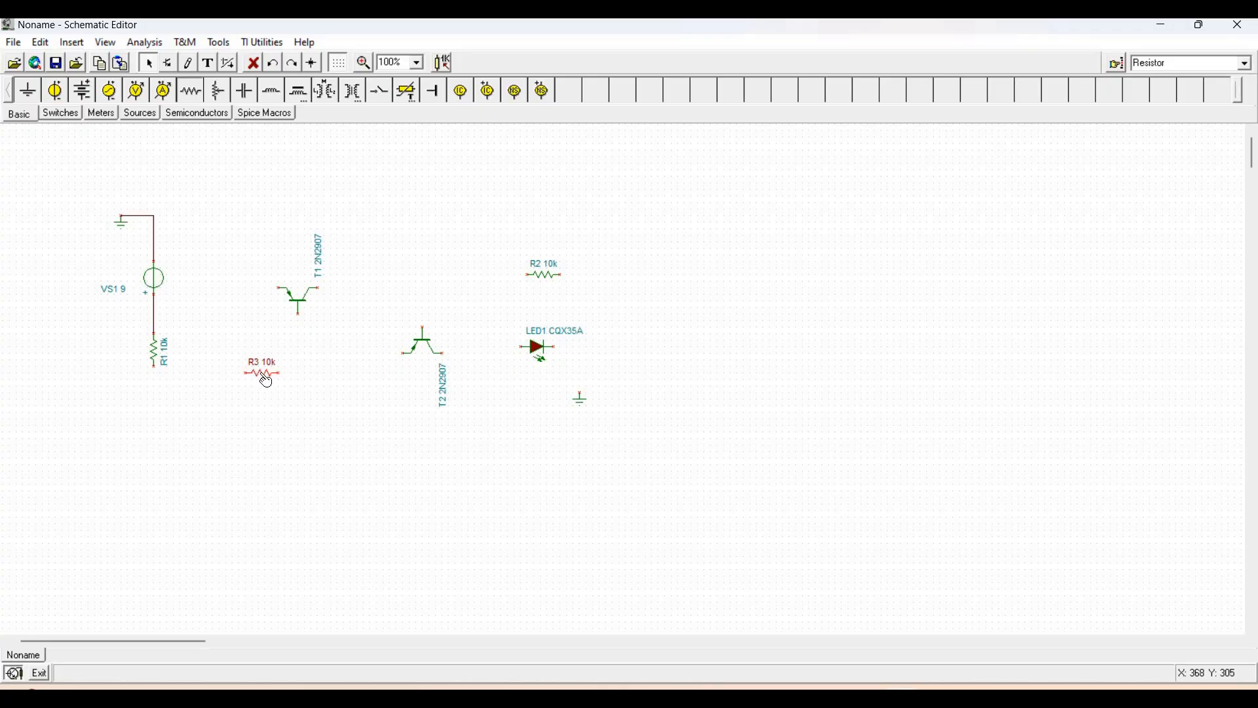
double_click(266, 381)
text(100)
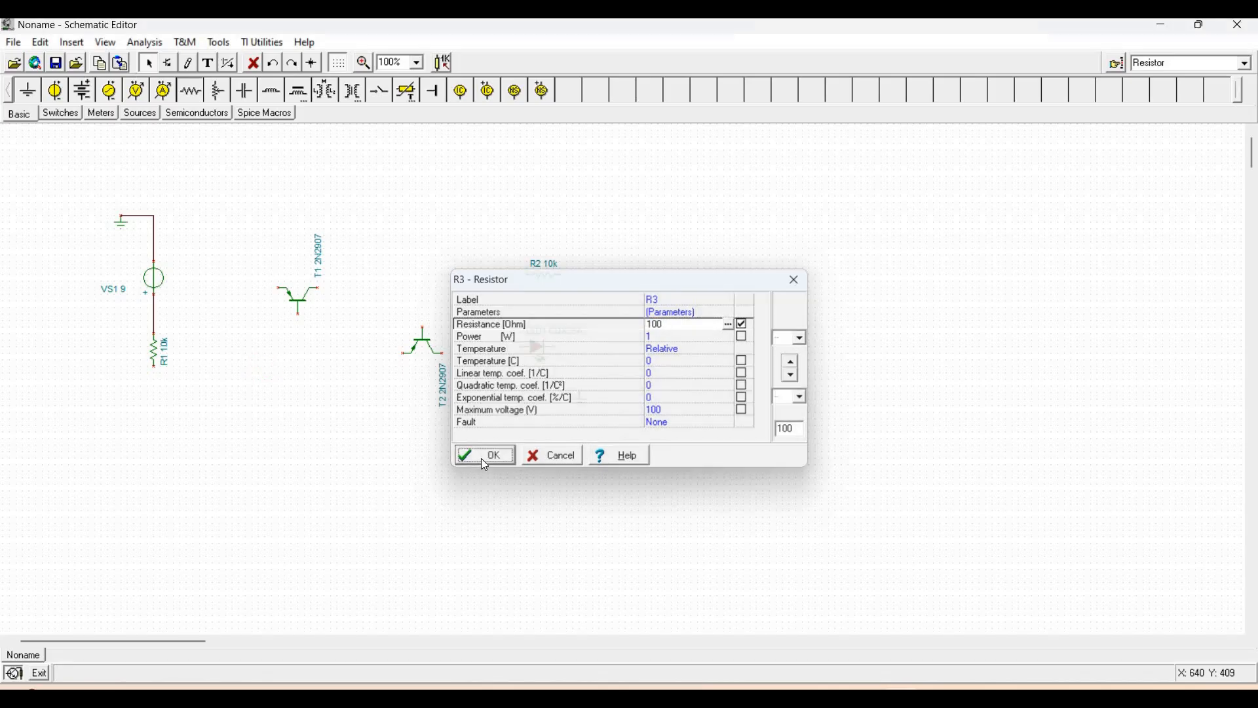
click(485, 457)
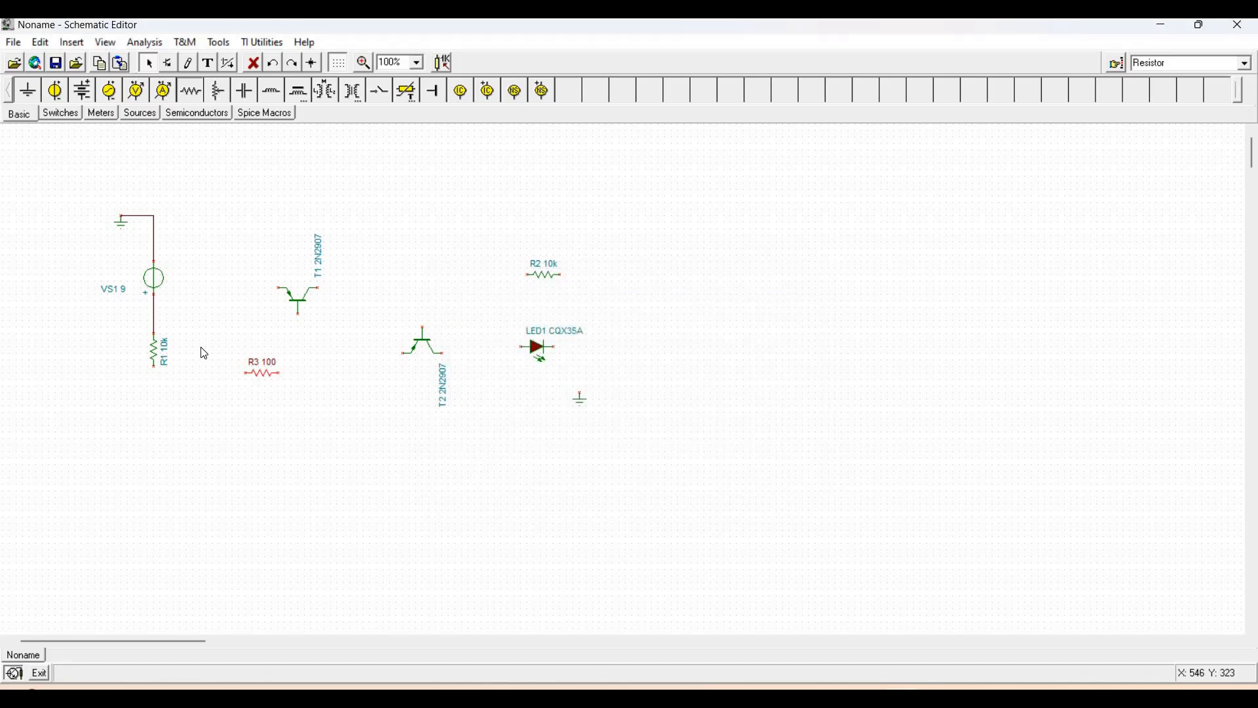
Step: Set the resistances of R1 and R2 to 100 ohms each
double_click(161, 352)
text(100)
click(494, 466)
double_click(544, 275)
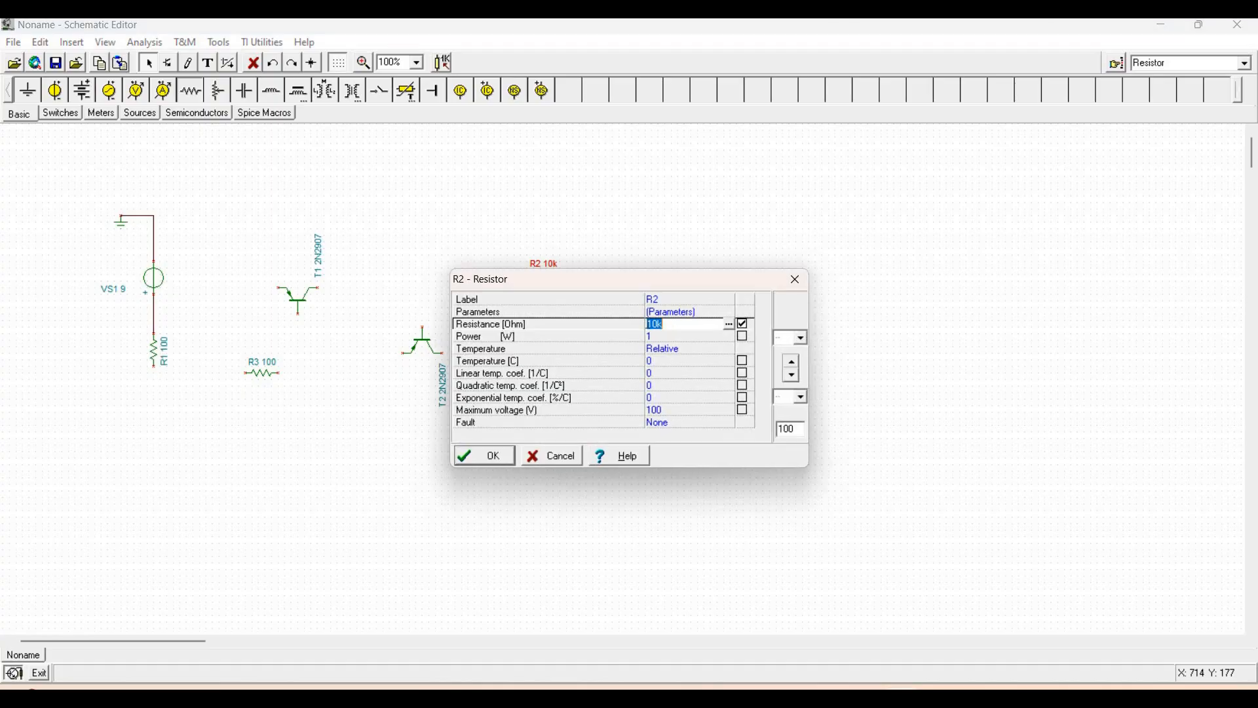
text(100)
click(502, 463)
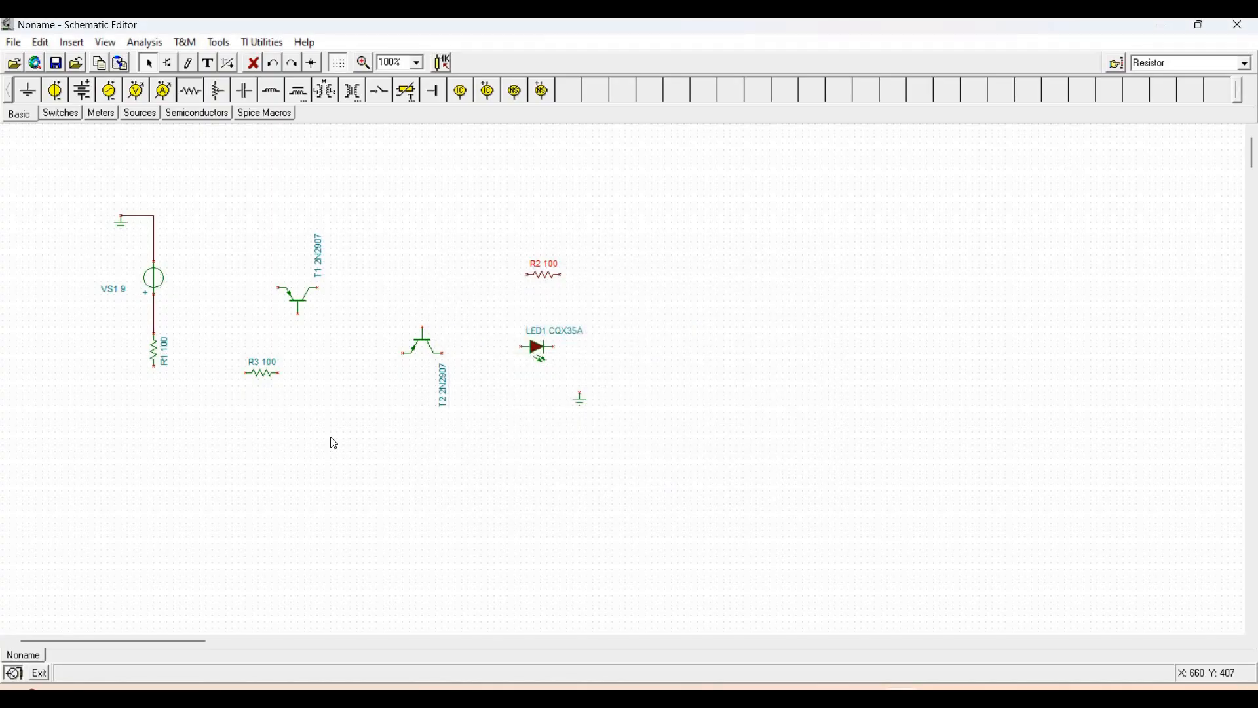
Step: Wire R1's lower end through R3 to T2's emitter, and connect T1's base to the wire between R3 and T2
click(158, 363)
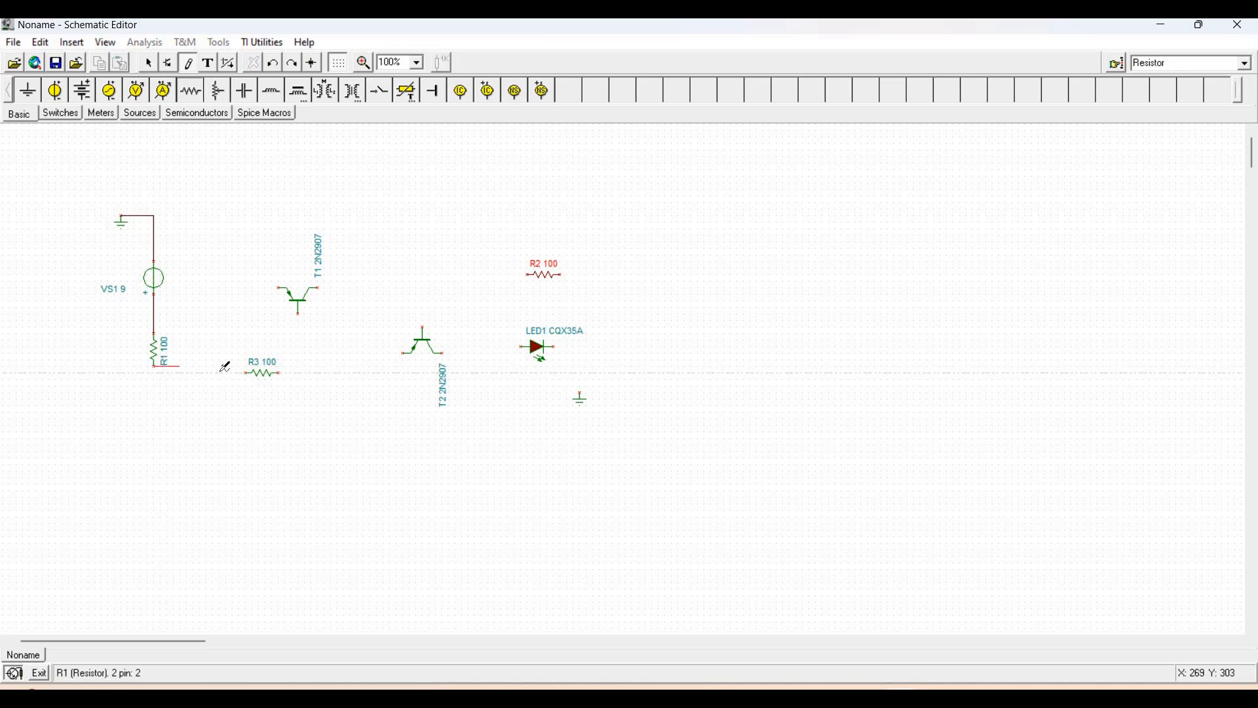
click(247, 371)
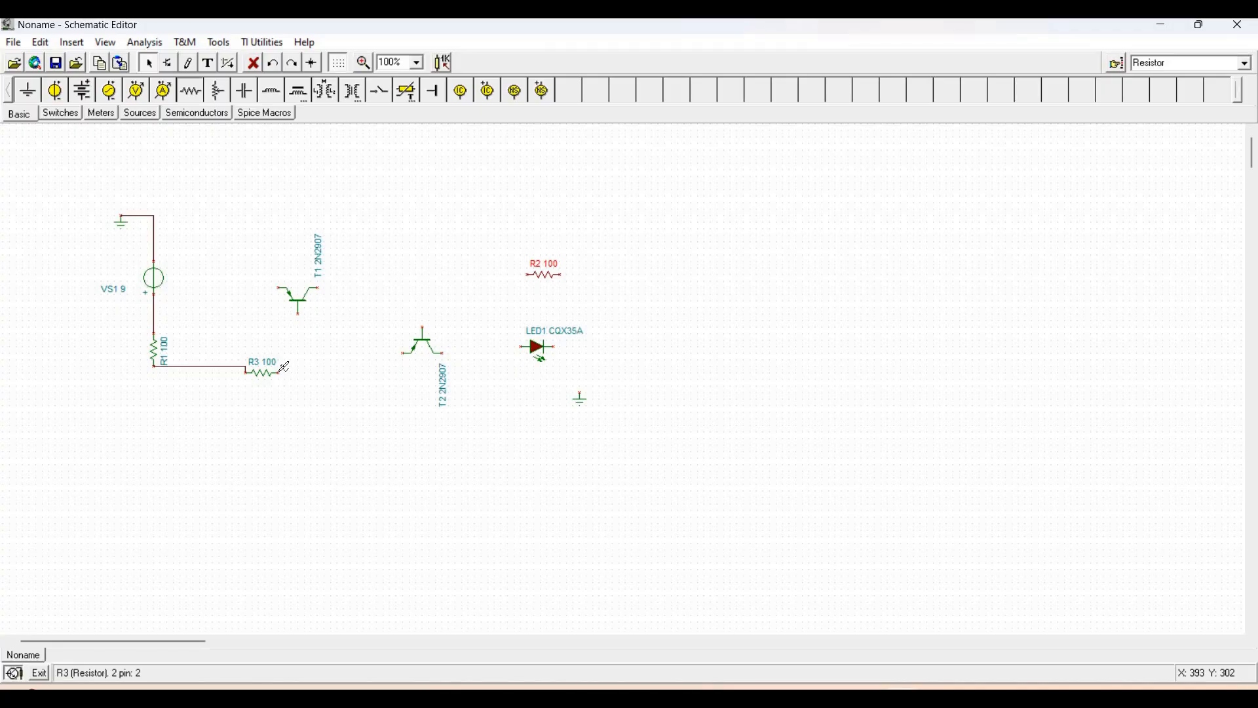
click(284, 367)
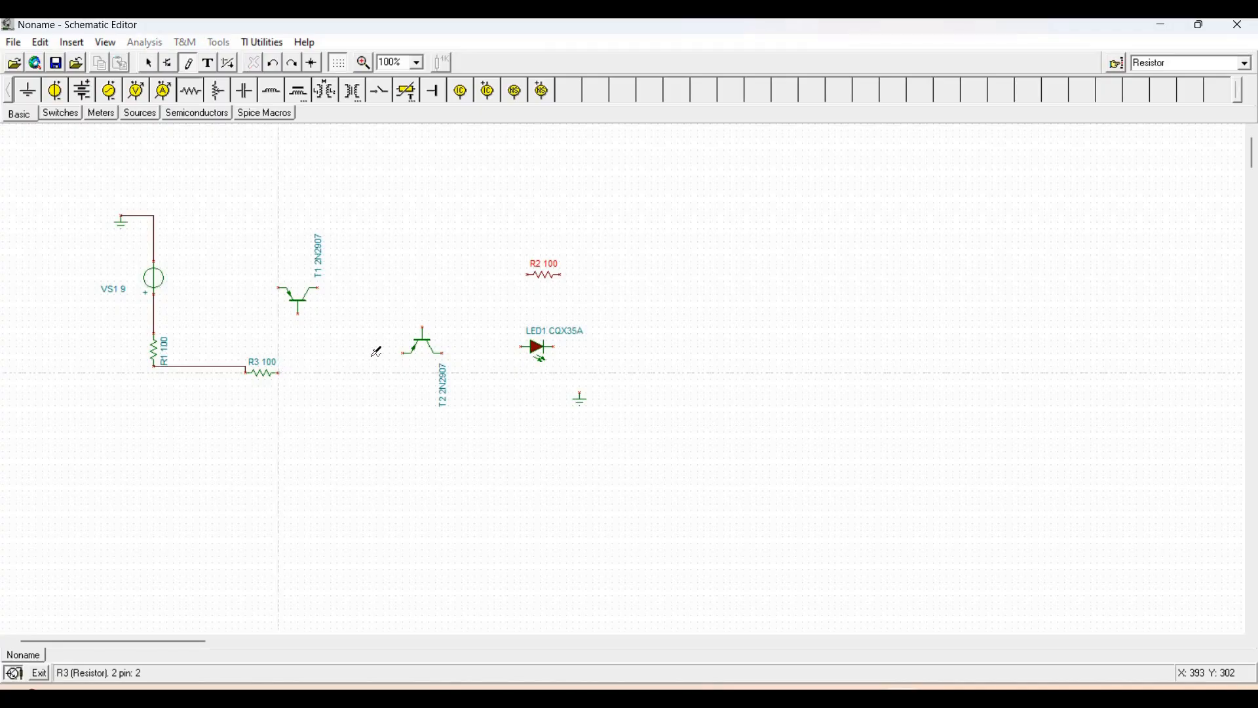
click(408, 357)
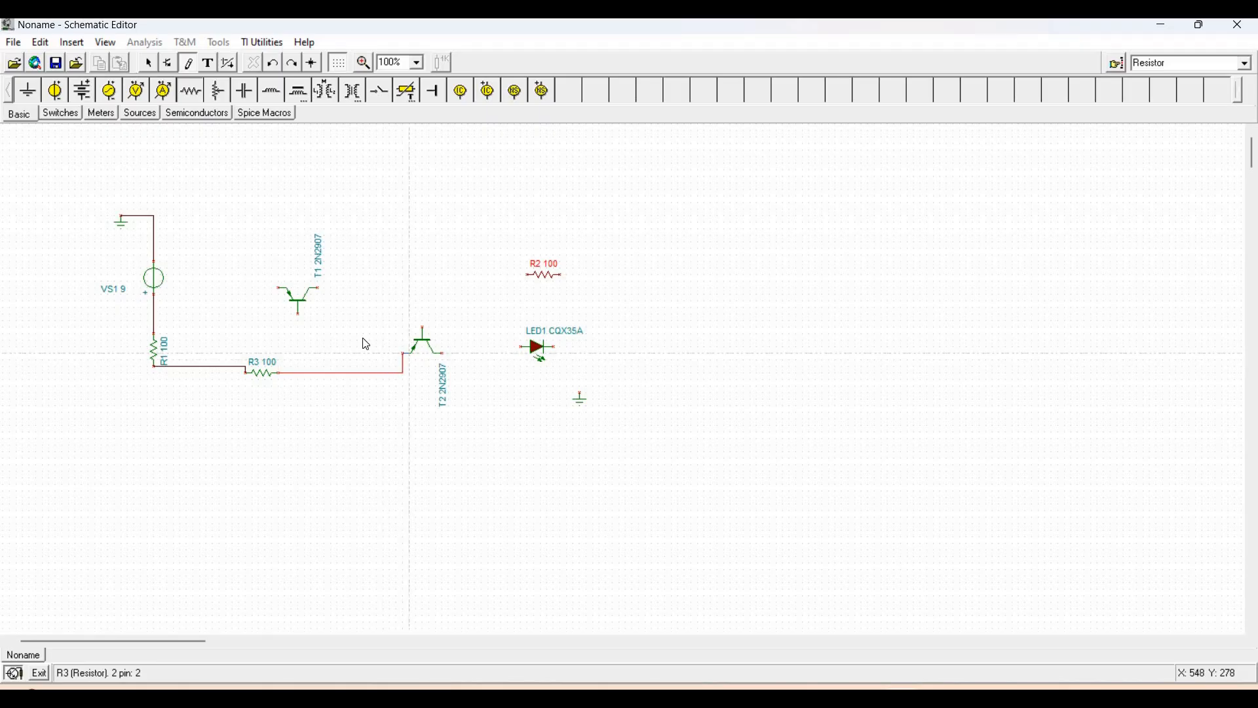
click(302, 319)
click(298, 372)
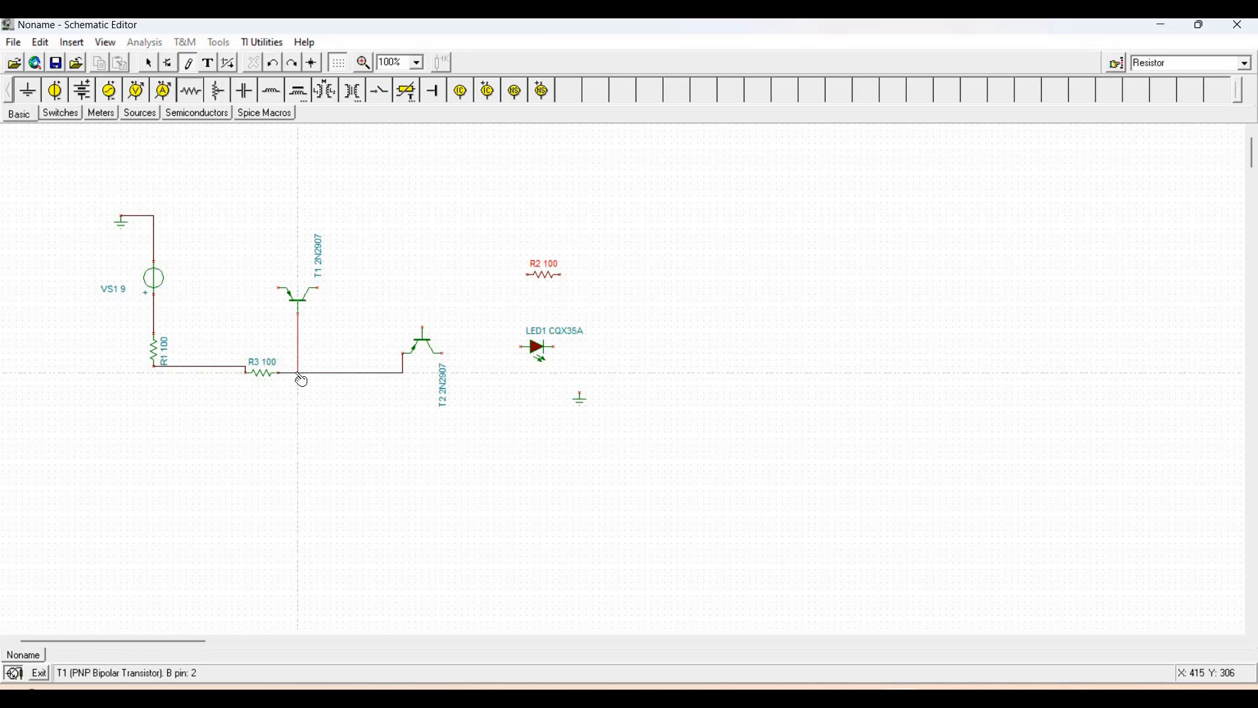
click(282, 286)
click(226, 282)
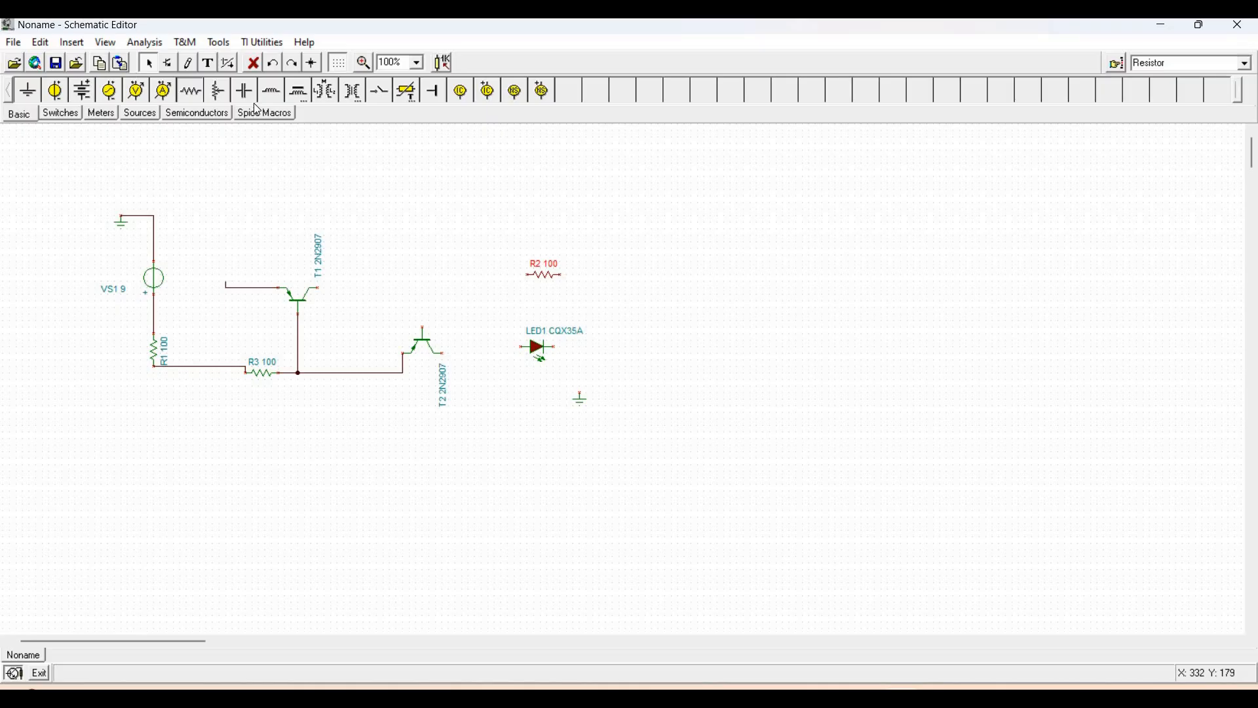
key(Delete)
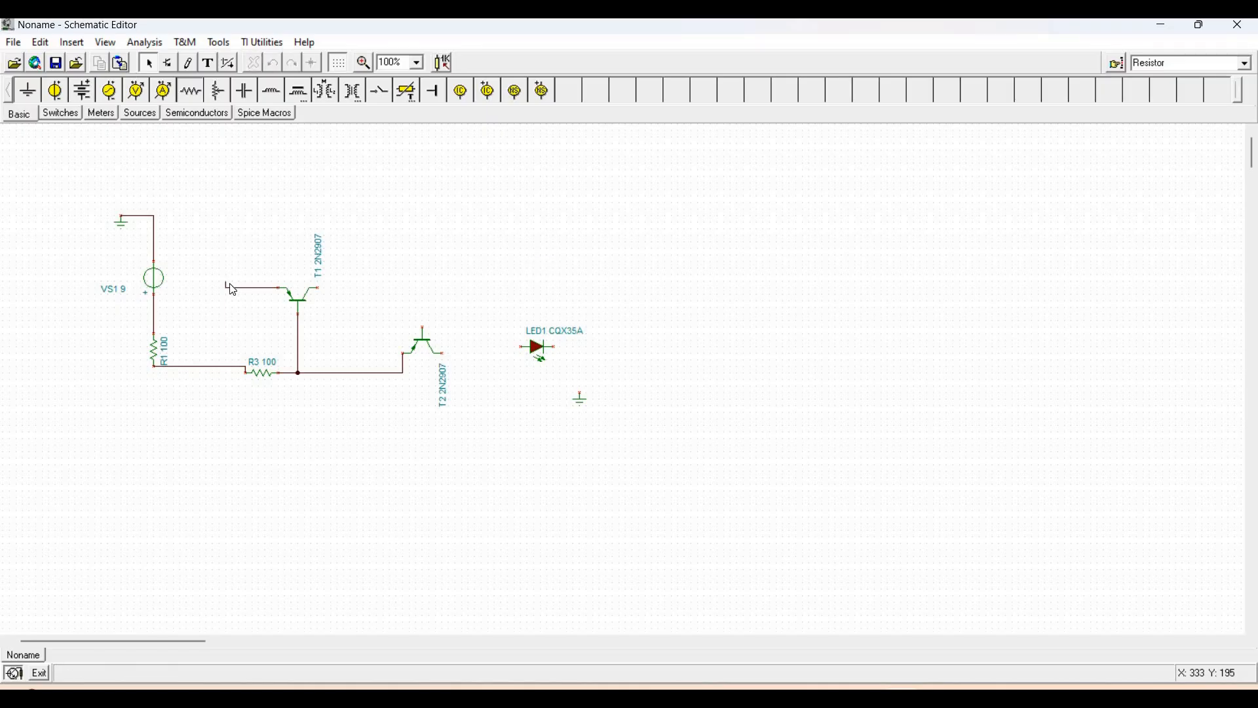
click(234, 294)
key(Delete)
Step: Wire T1's emitter to the wire between R1 and R3, and T1's collector to T2's base
click(188, 63)
click(278, 288)
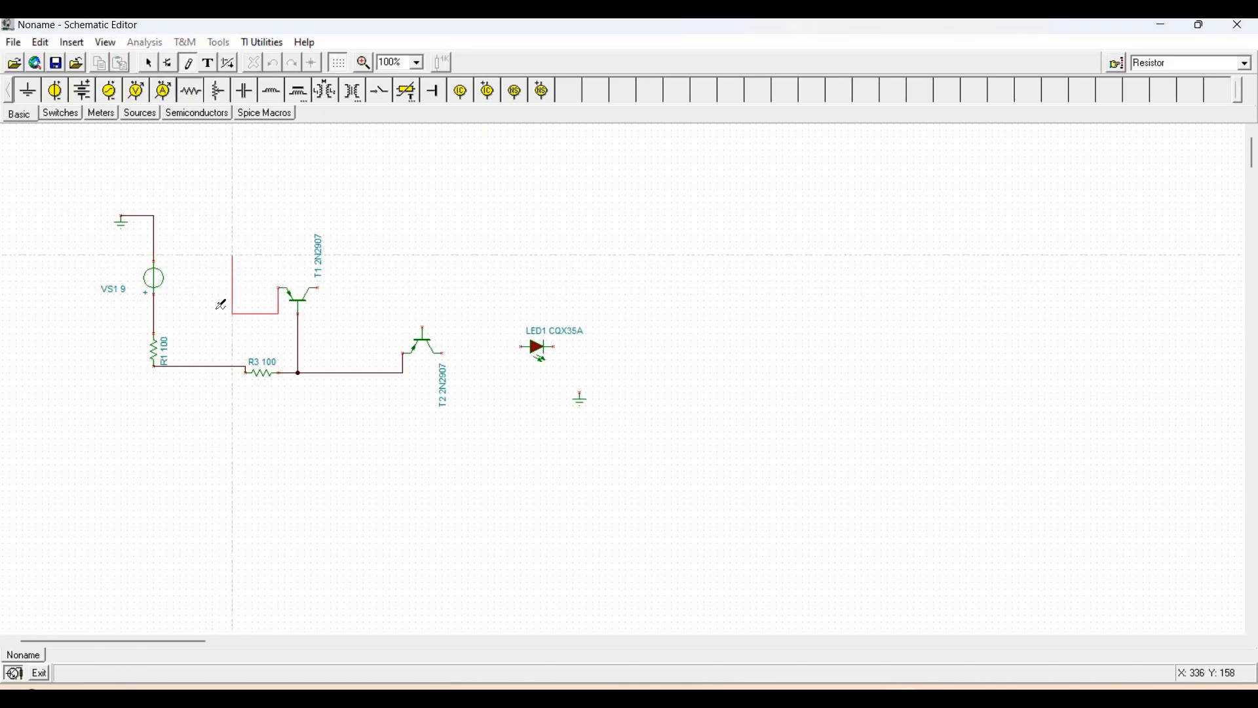
click(223, 366)
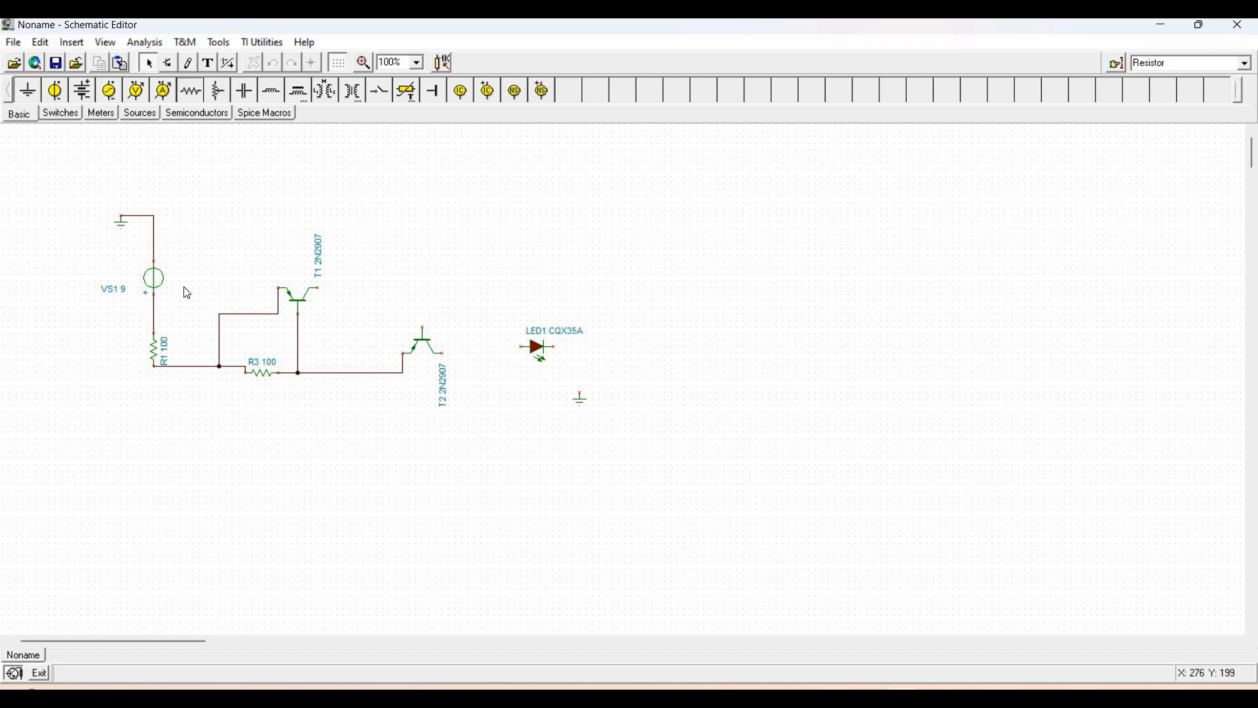
click(319, 286)
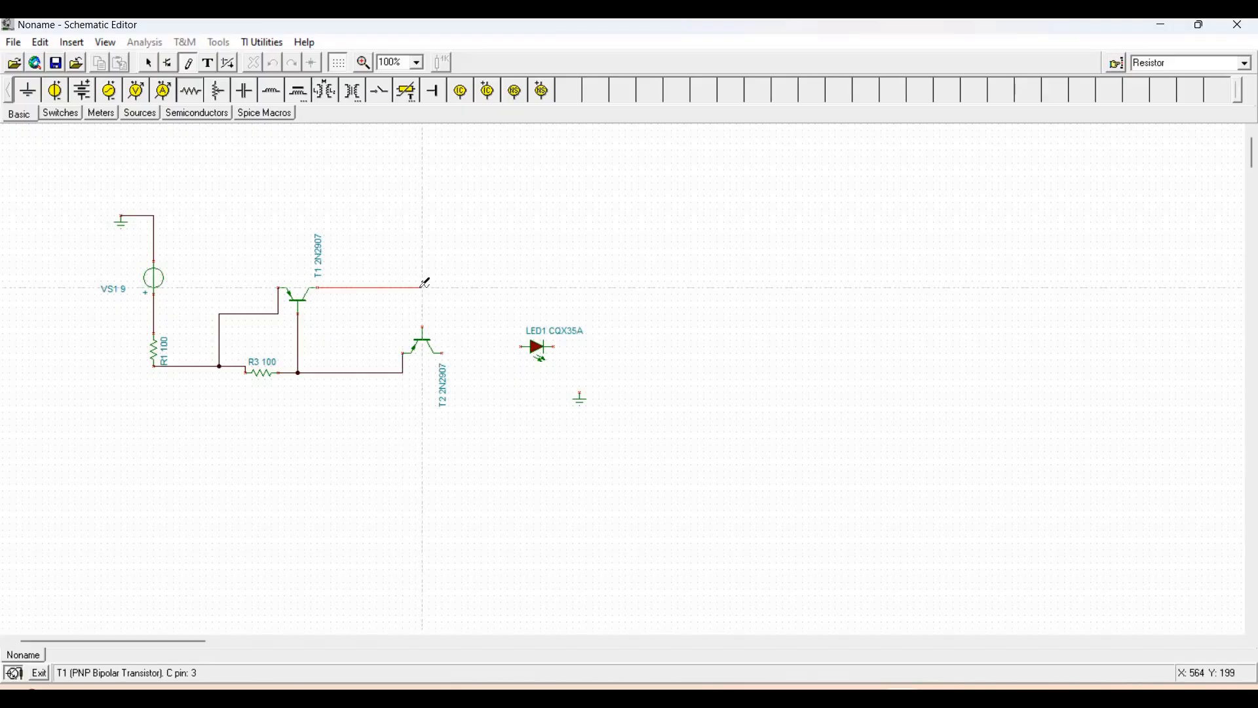
click(426, 332)
Step: Place a horizontal 100-ohm resistor above the LED and wire its left end to the T1 collector–T2 base wire
click(190, 91)
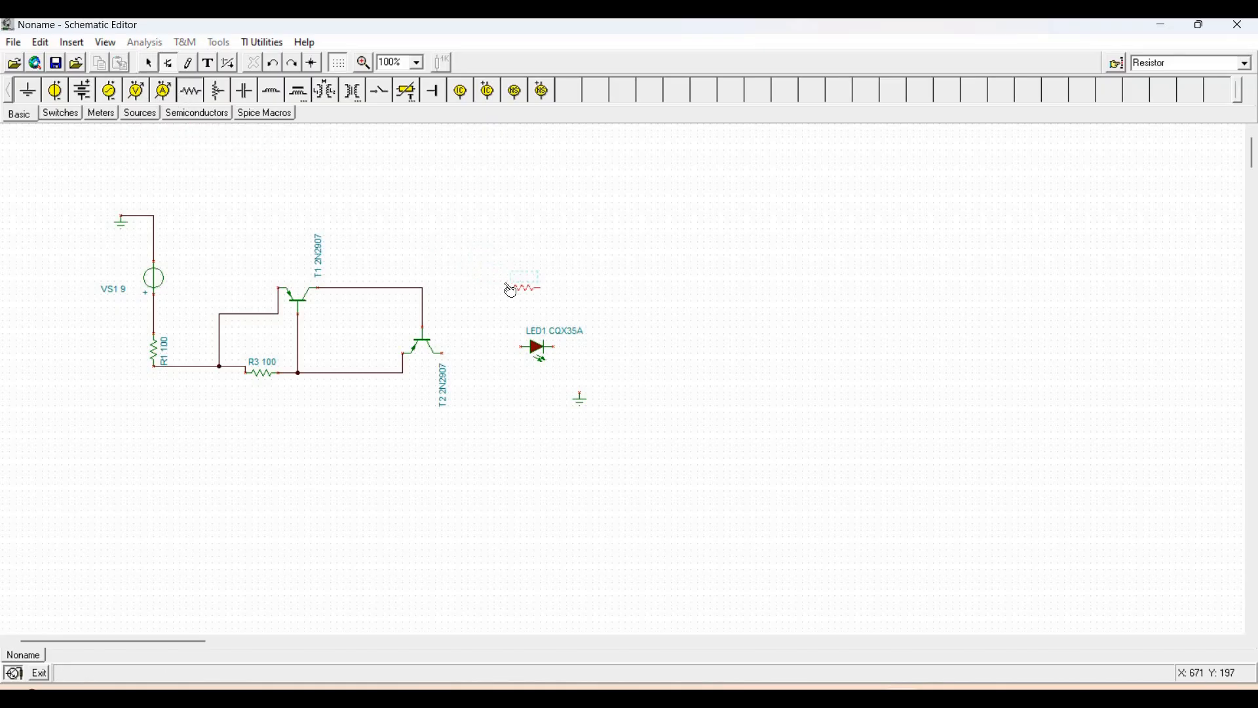
click(511, 285)
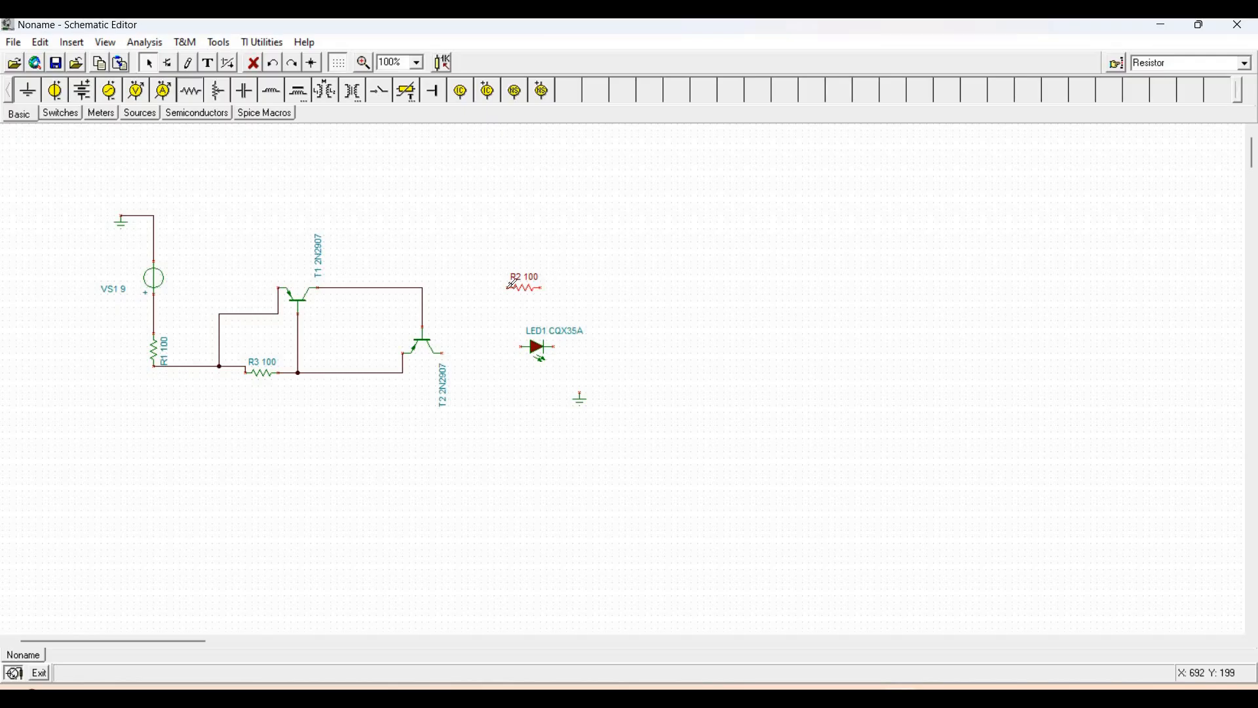
drag(448, 285, 422, 287)
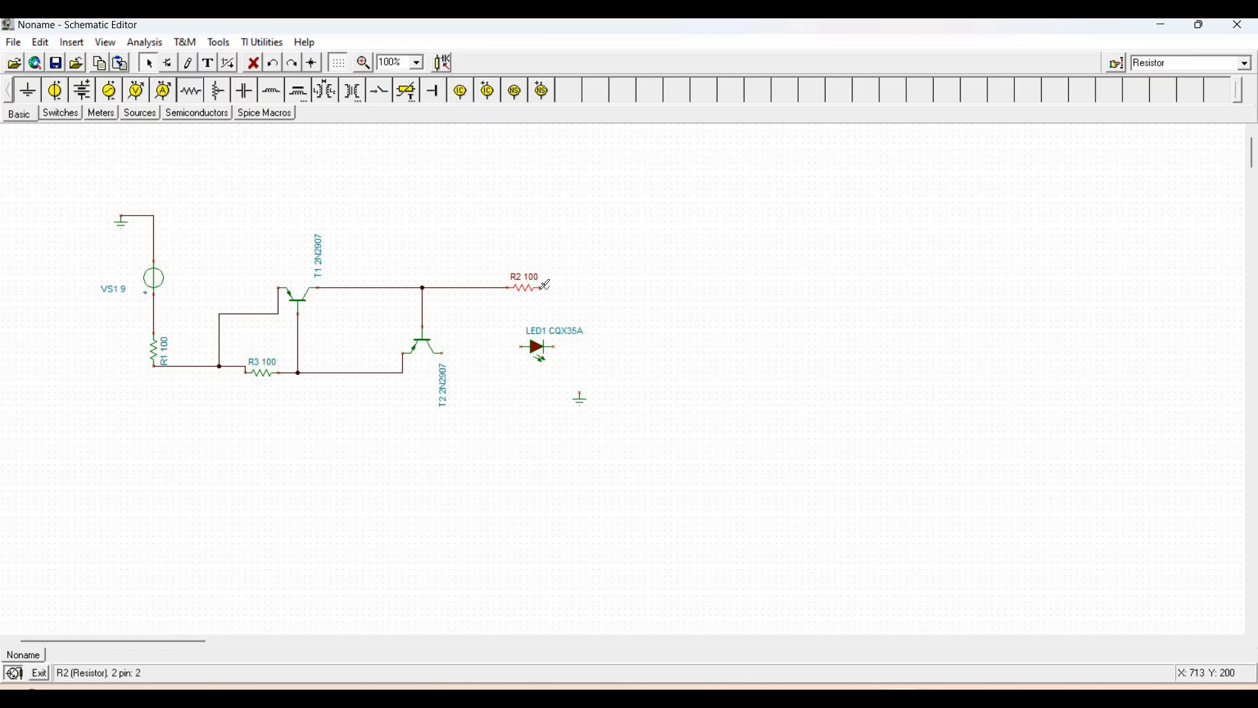
Step: Wire R2's free end to the ground, and connect the LED, moved slightly lower, between T2's collector and that ground wire
mouse_move(546, 285)
mouse_down()
mouse_move(570, 283)
mouse_move(584, 323)
mouse_move(581, 397)
mouse_up()
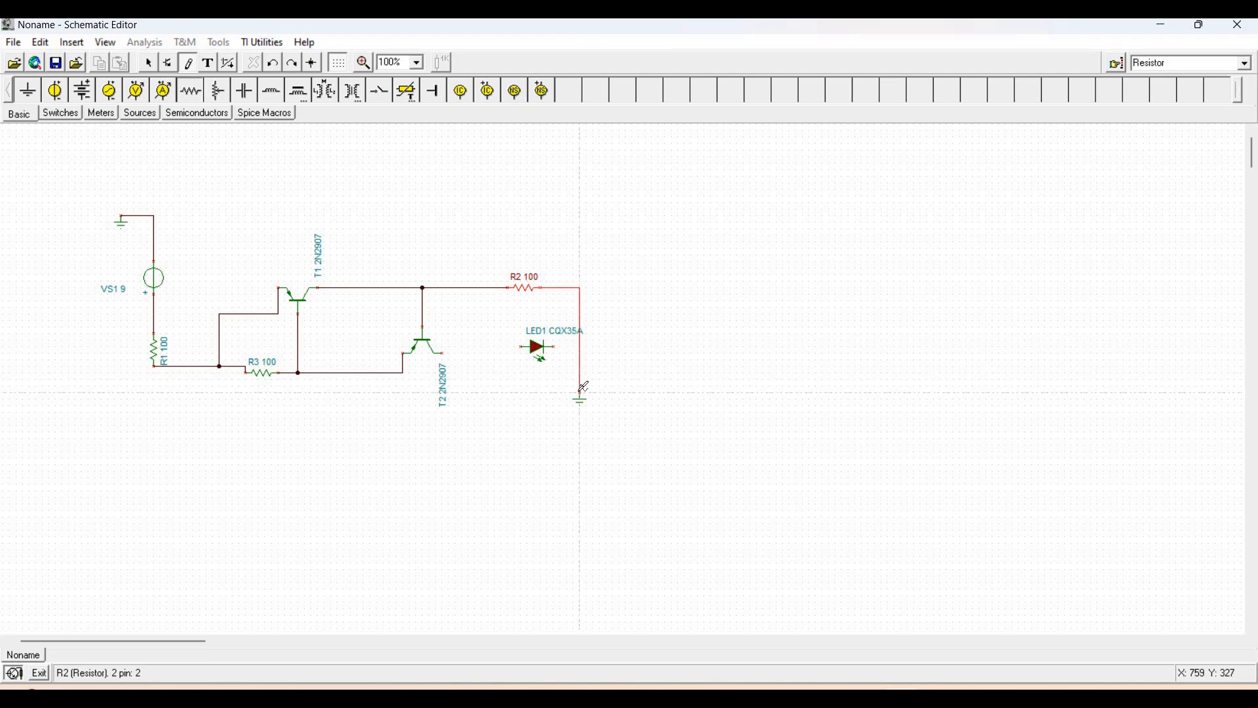
drag(541, 352, 539, 371)
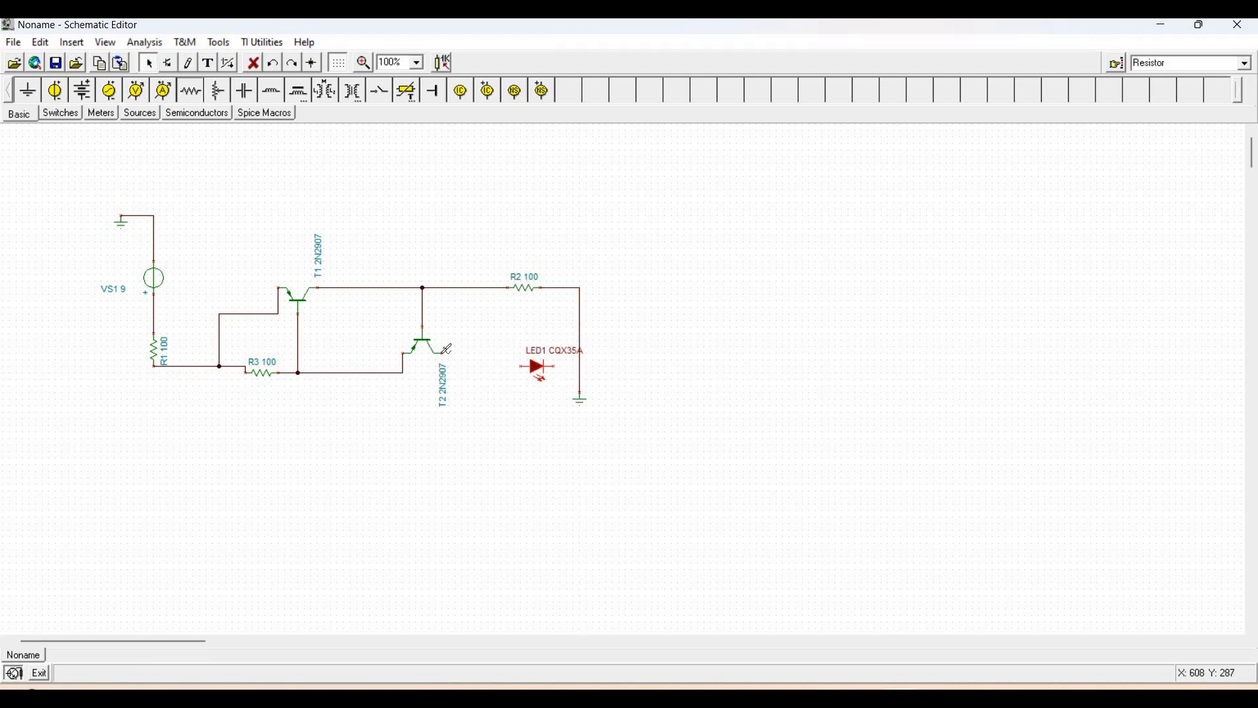
drag(447, 349, 523, 368)
key(Escape)
mouse_move(556, 361)
mouse_down()
mouse_move(584, 356)
mouse_move(572, 343)
mouse_move(580, 366)
mouse_up()
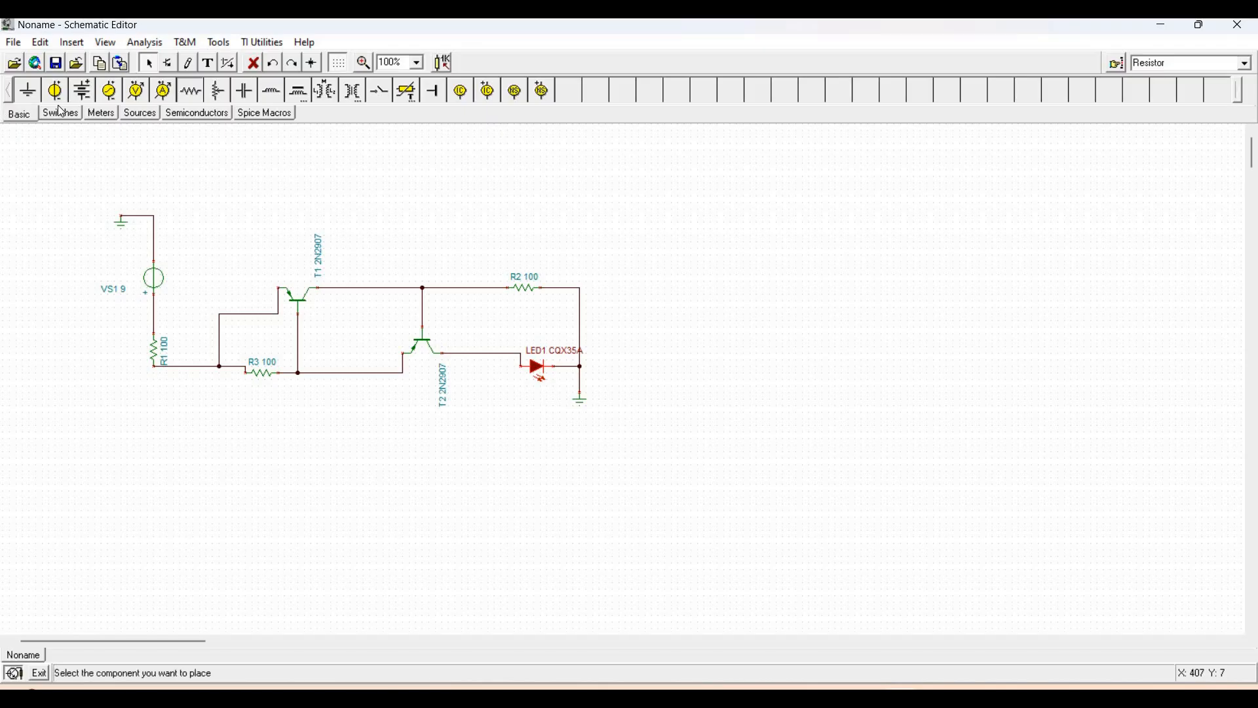
Step: Place a voltage pin on the wire between the LED's cathode and ground, and label it Vout
click(101, 114)
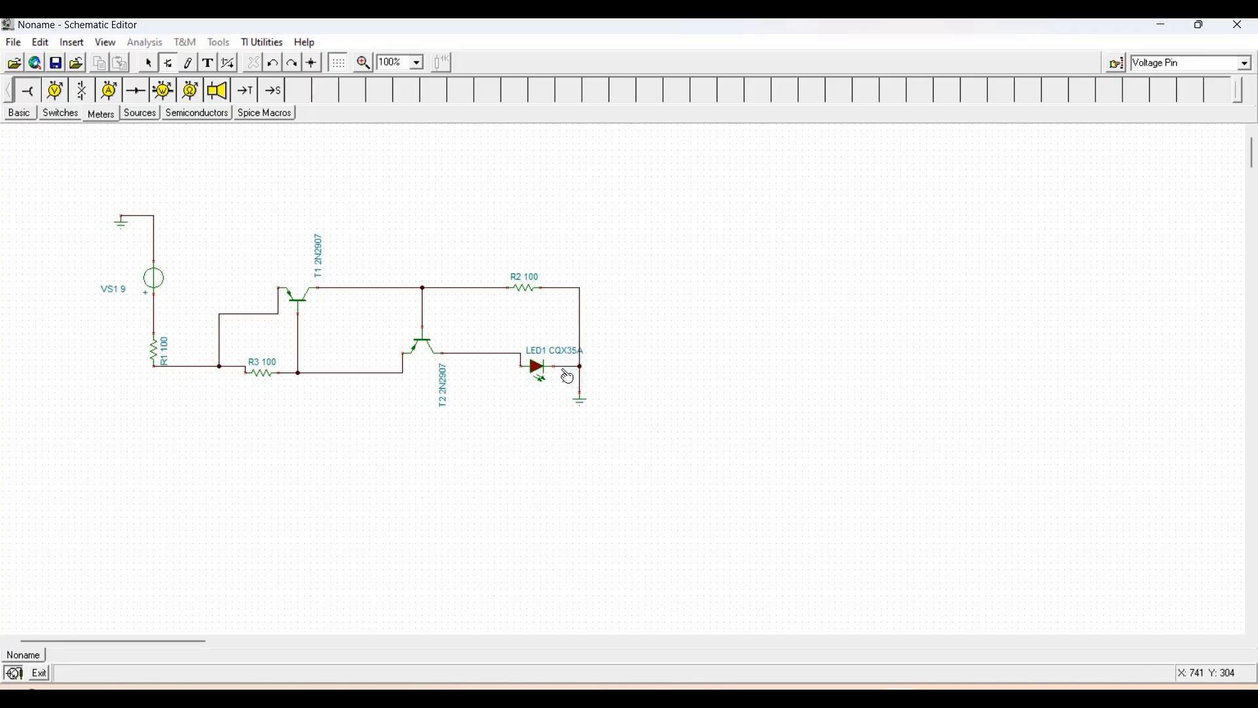
click(569, 372)
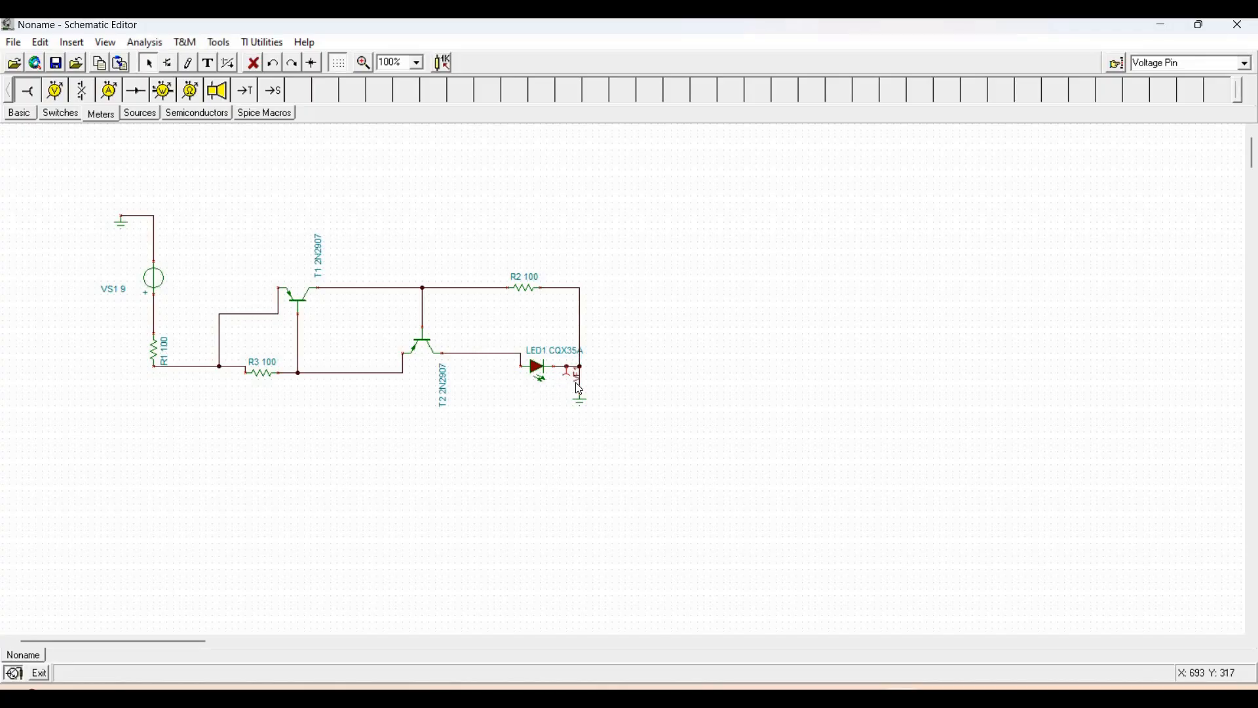
double_click(578, 383)
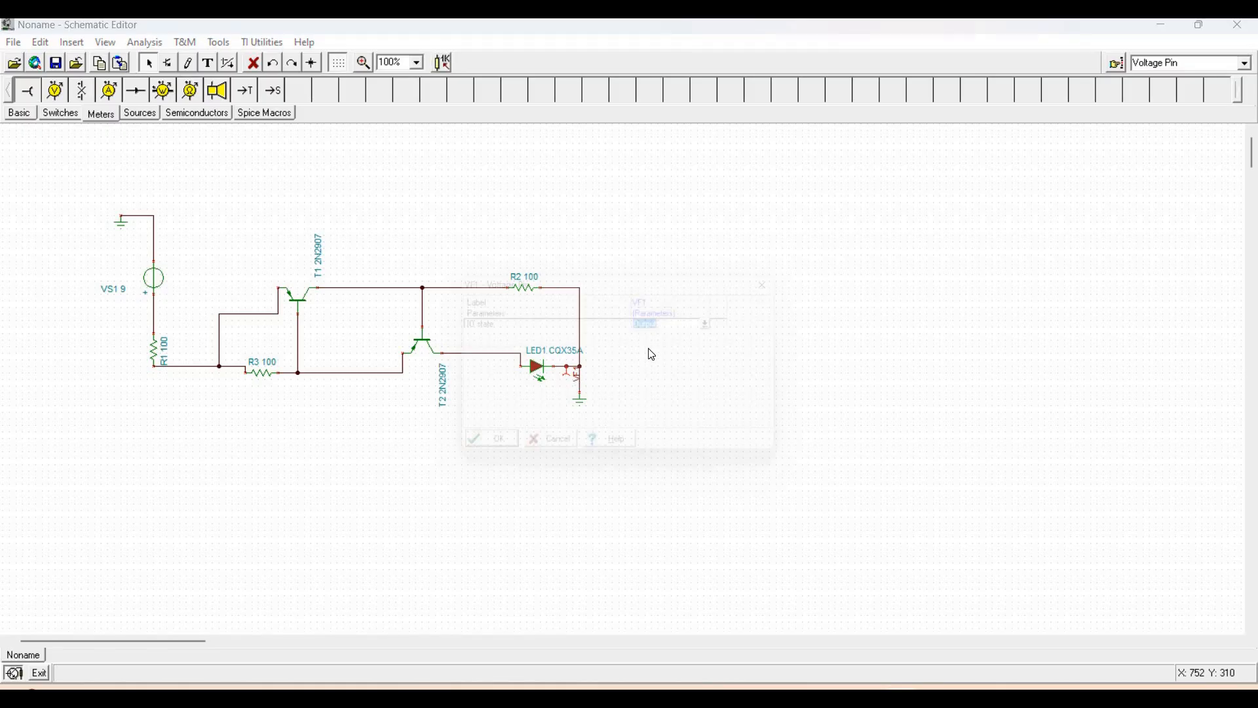
click(656, 300)
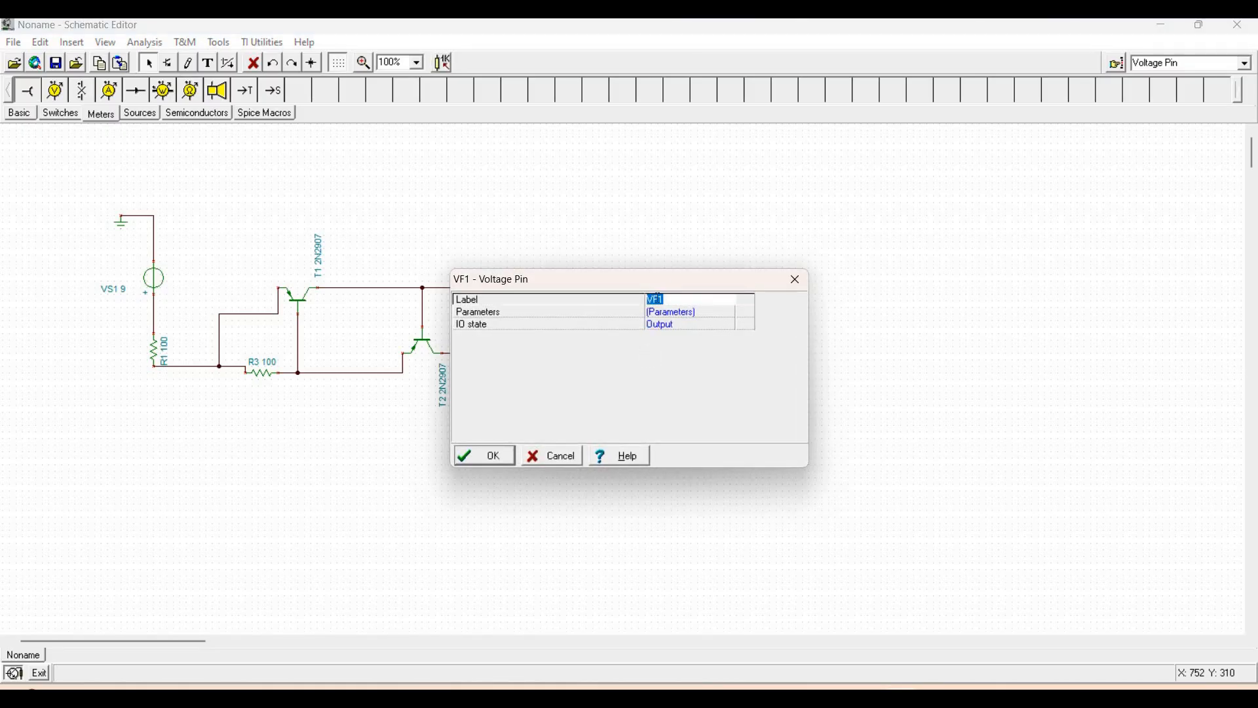
text(Vout)
click(498, 458)
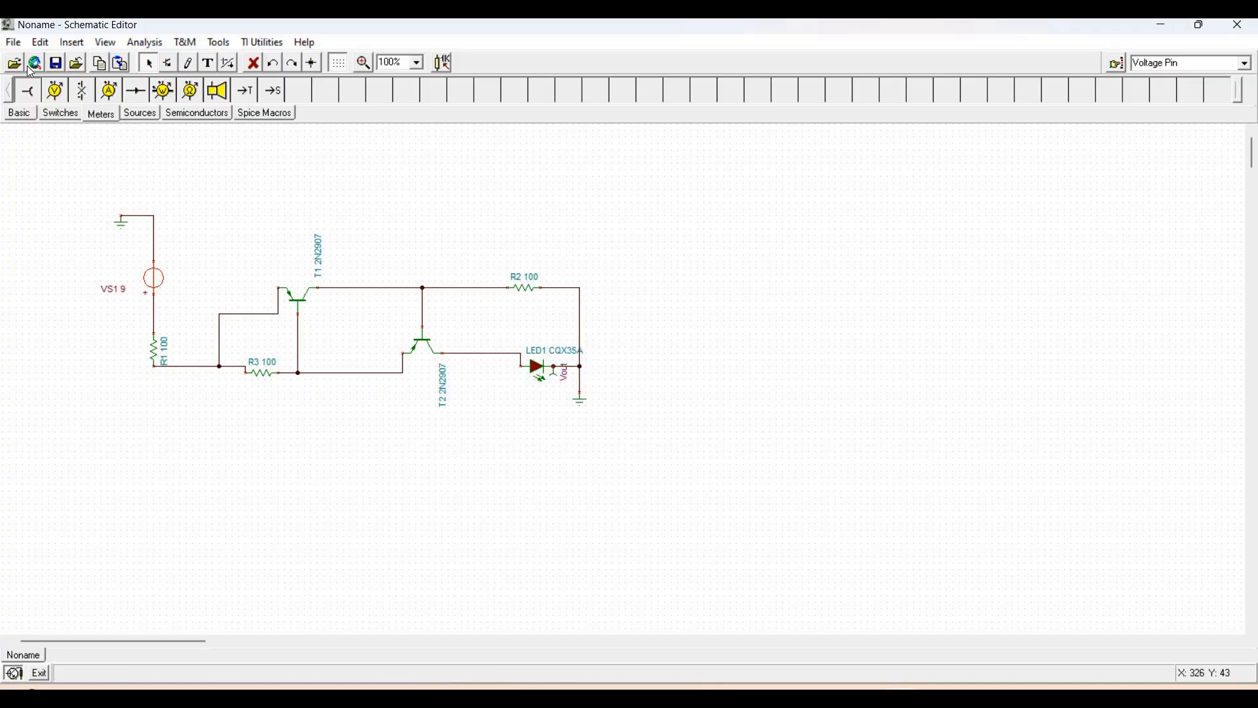
Step: Save the schematic as "Basic Electronic Circuit 2" in the User Examples folder
click(13, 42)
click(32, 149)
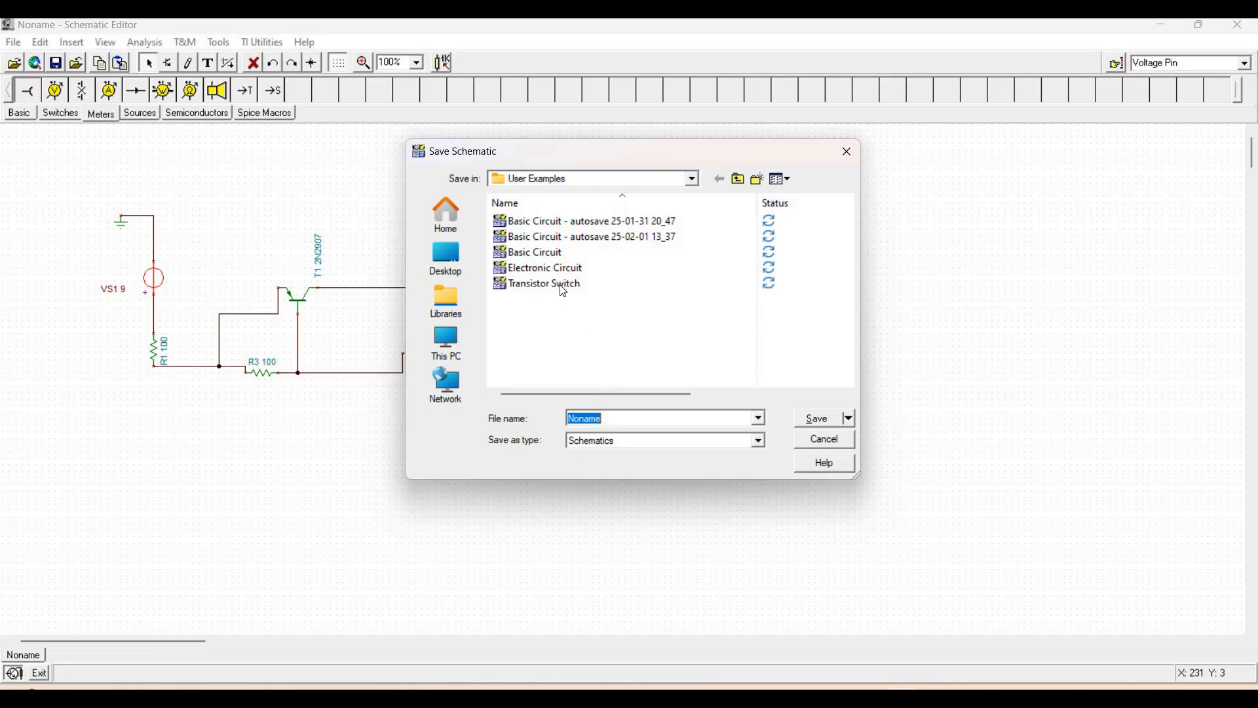
click(557, 268)
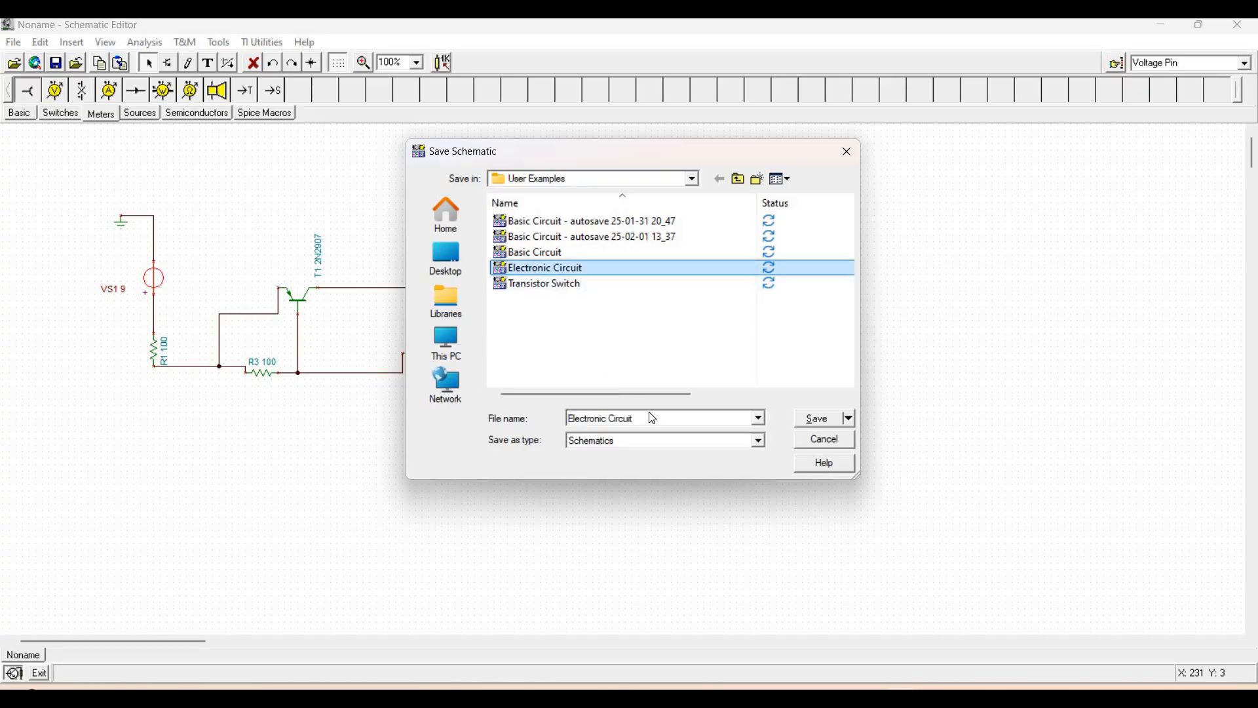
click(651, 417)
key(BackSpace)
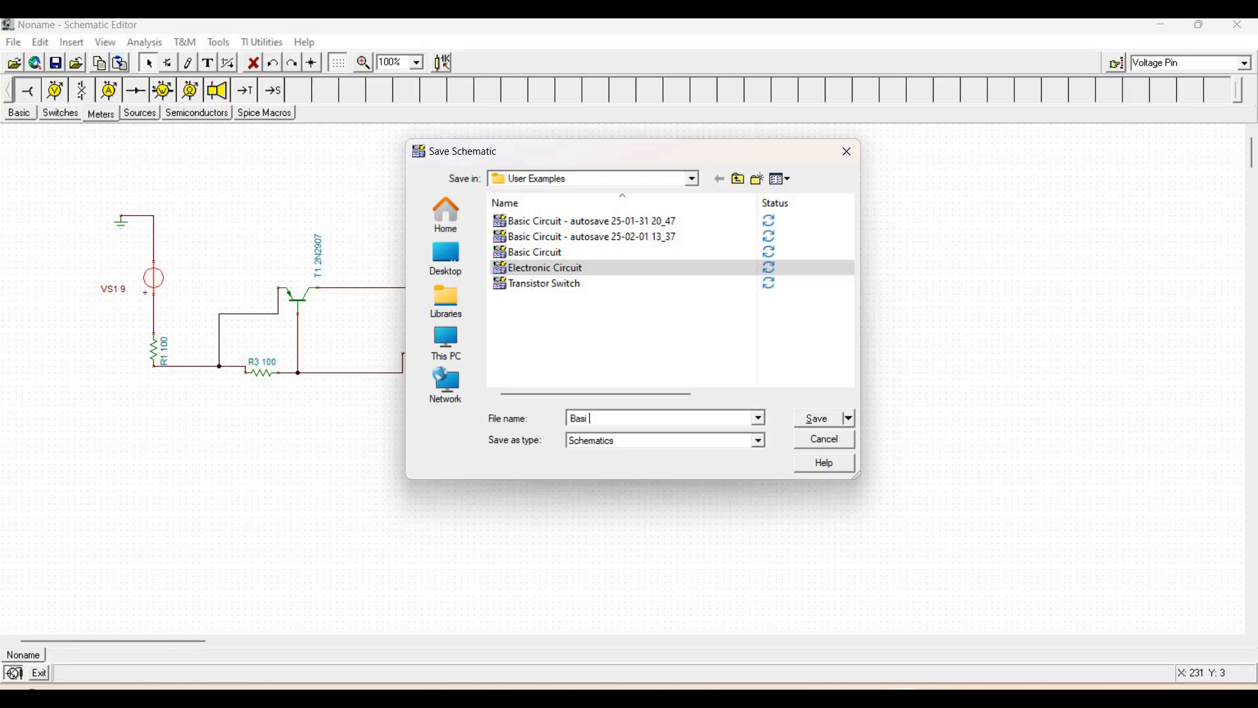
text(Basic Ele)
text(2)
click(816, 420)
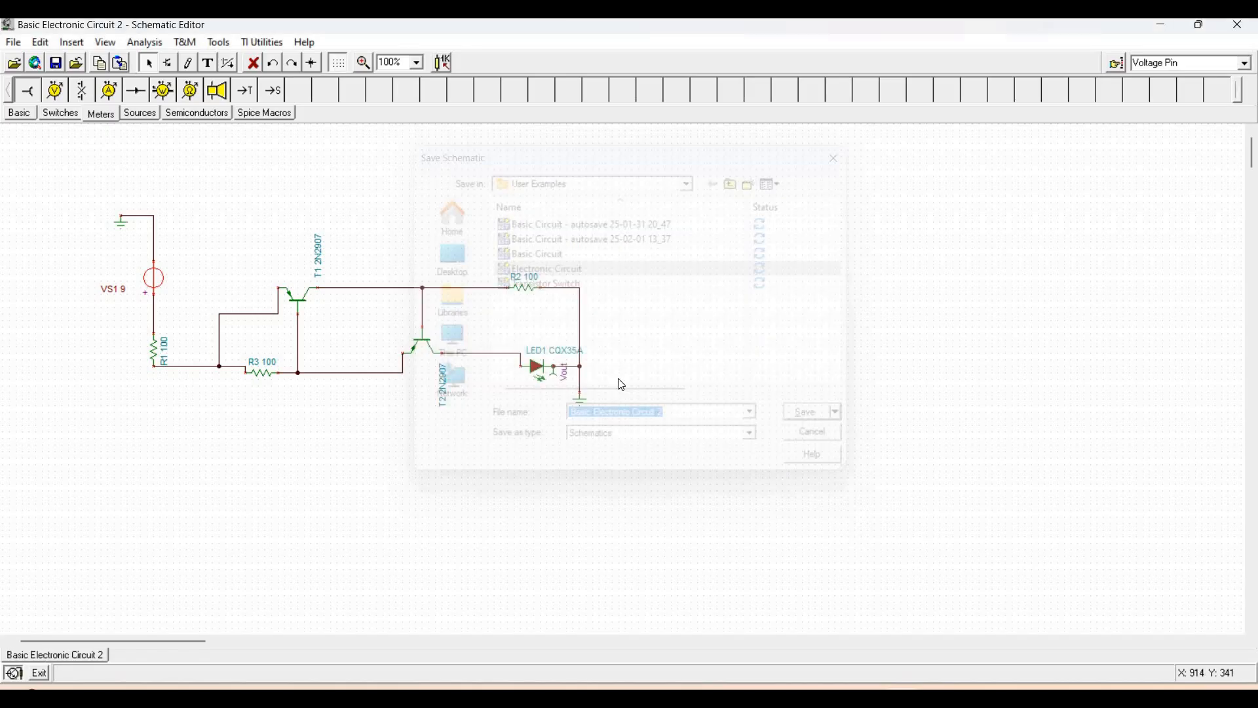
Step: Run the DC analysis for nodal voltages, and probe the Vout node and the voltage across LED1
click(144, 43)
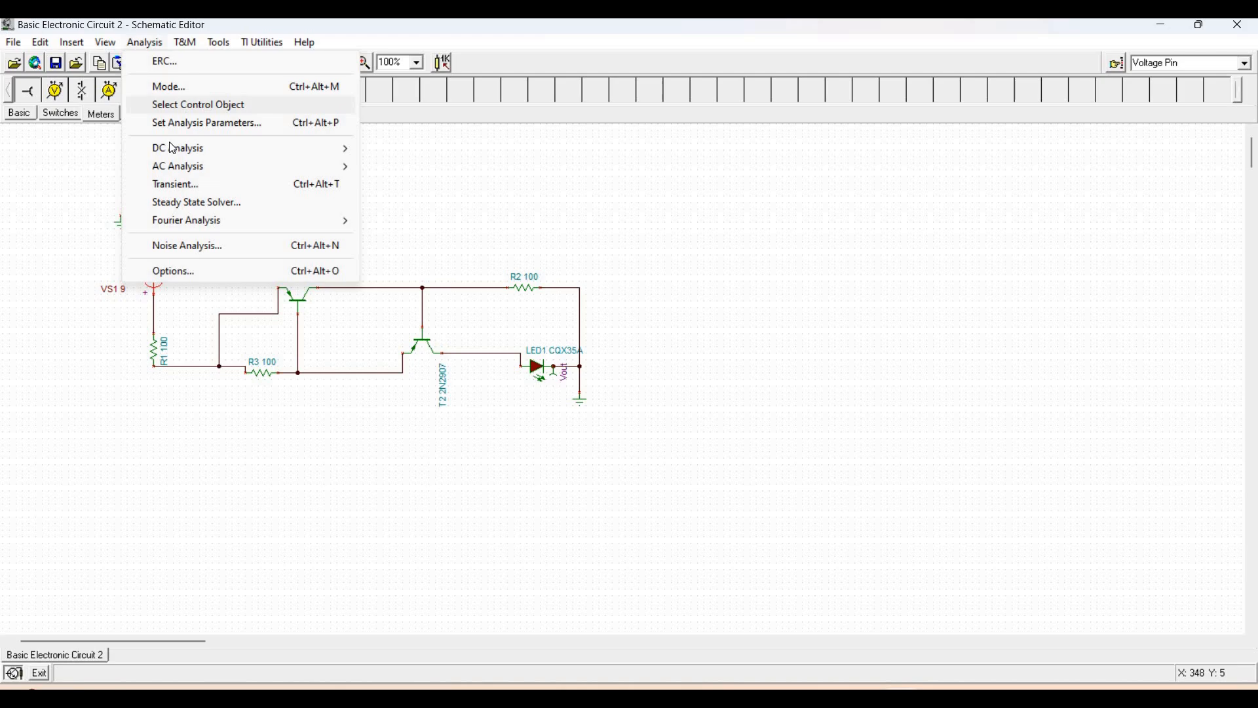
mouse_move(315, 148)
click(435, 149)
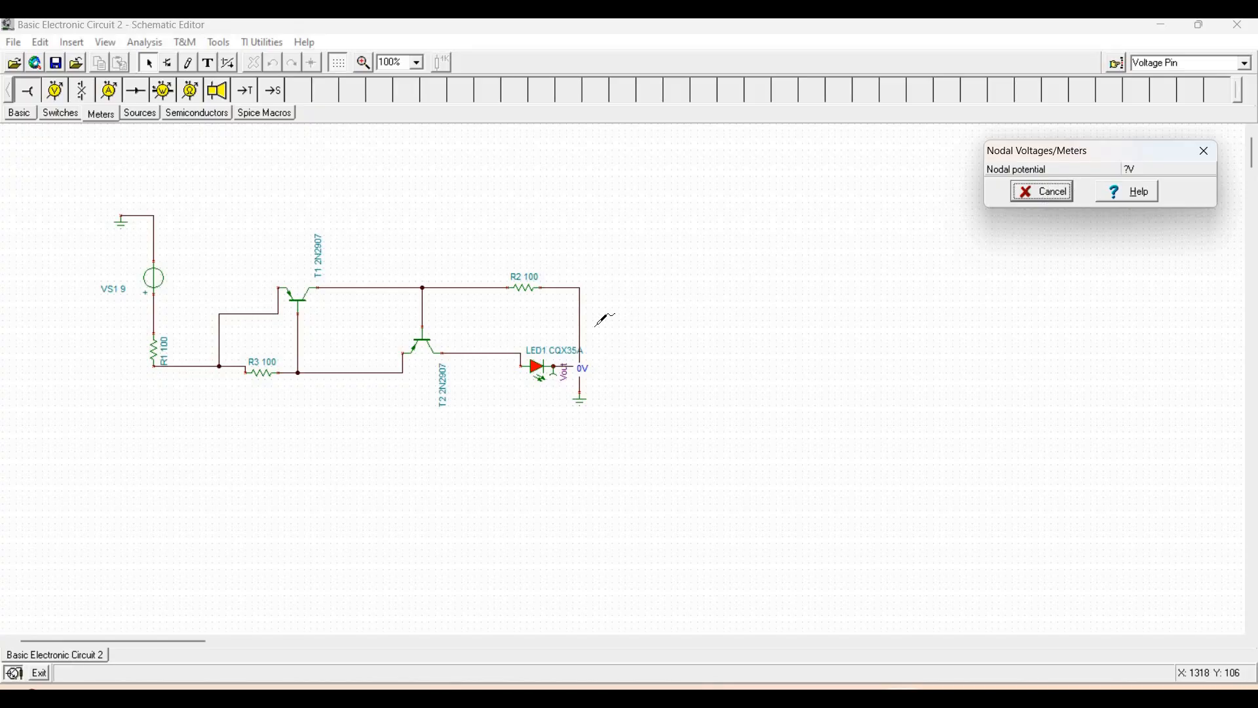
click(554, 366)
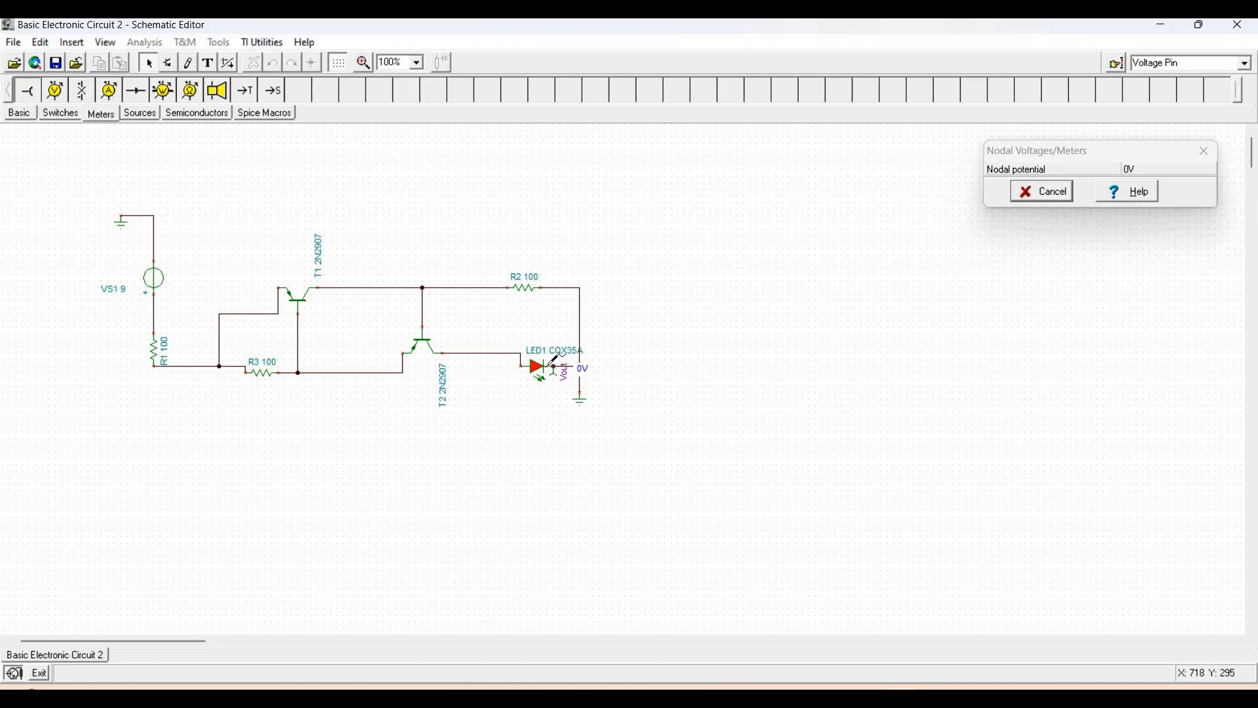
click(551, 364)
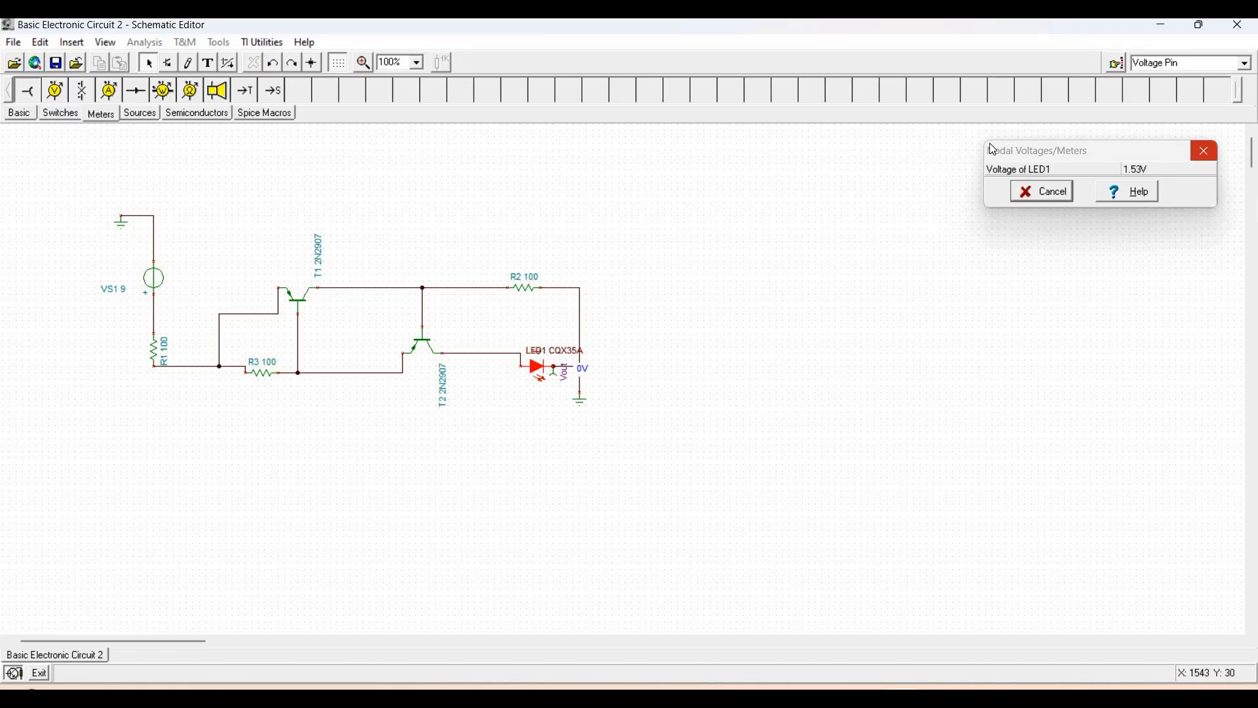
click(1212, 150)
Step: Delete the Vout voltage pin beside the LED
click(568, 383)
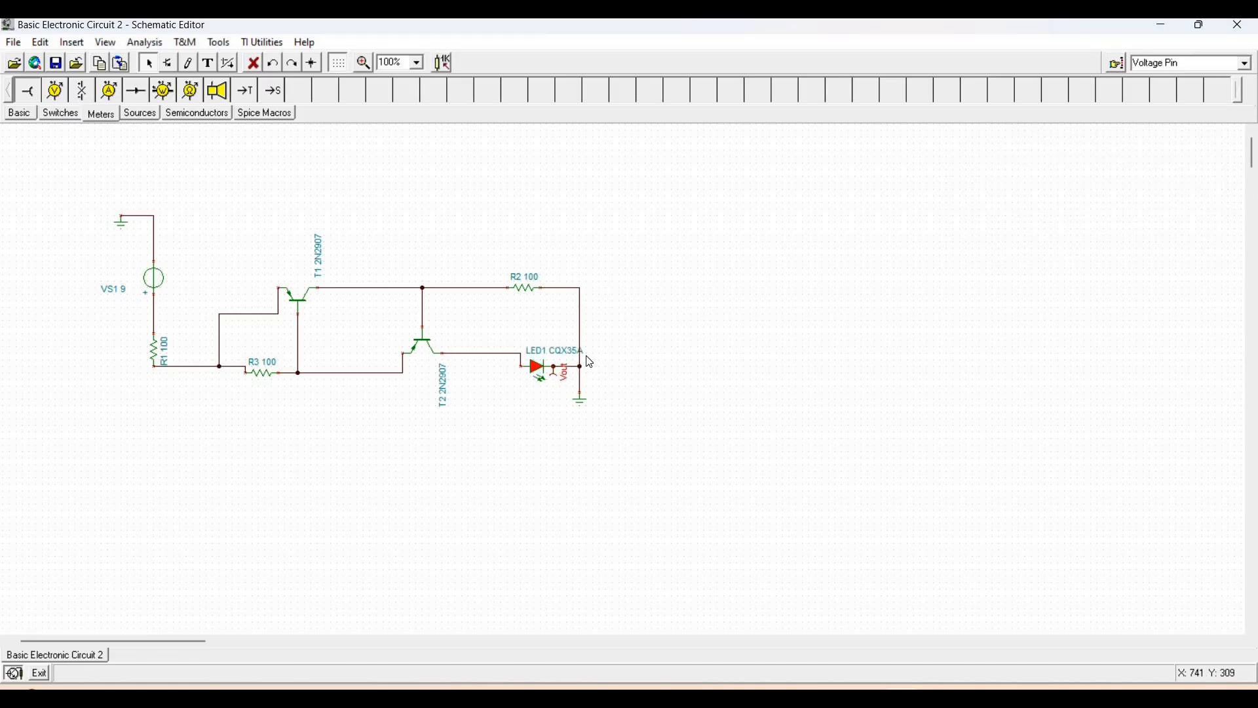
key(Delete)
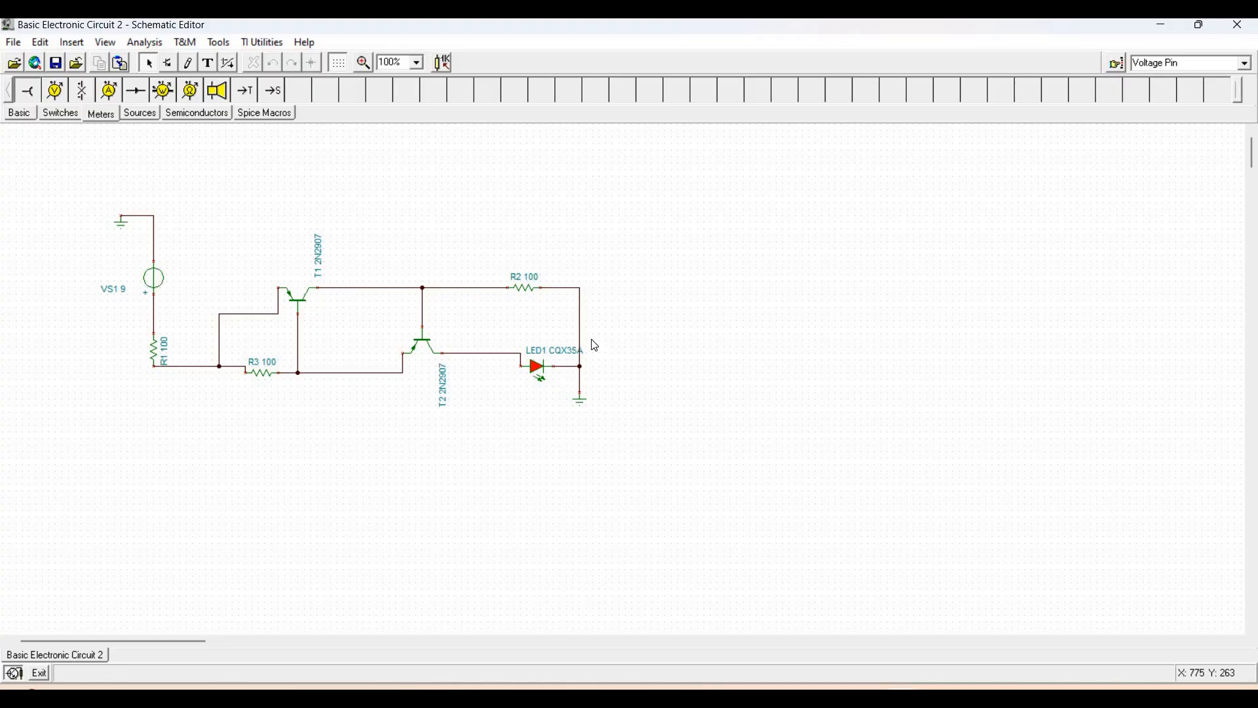
Step: Add the text label "LED Regulator" below the circuit, between R3 and T2
click(154, 45)
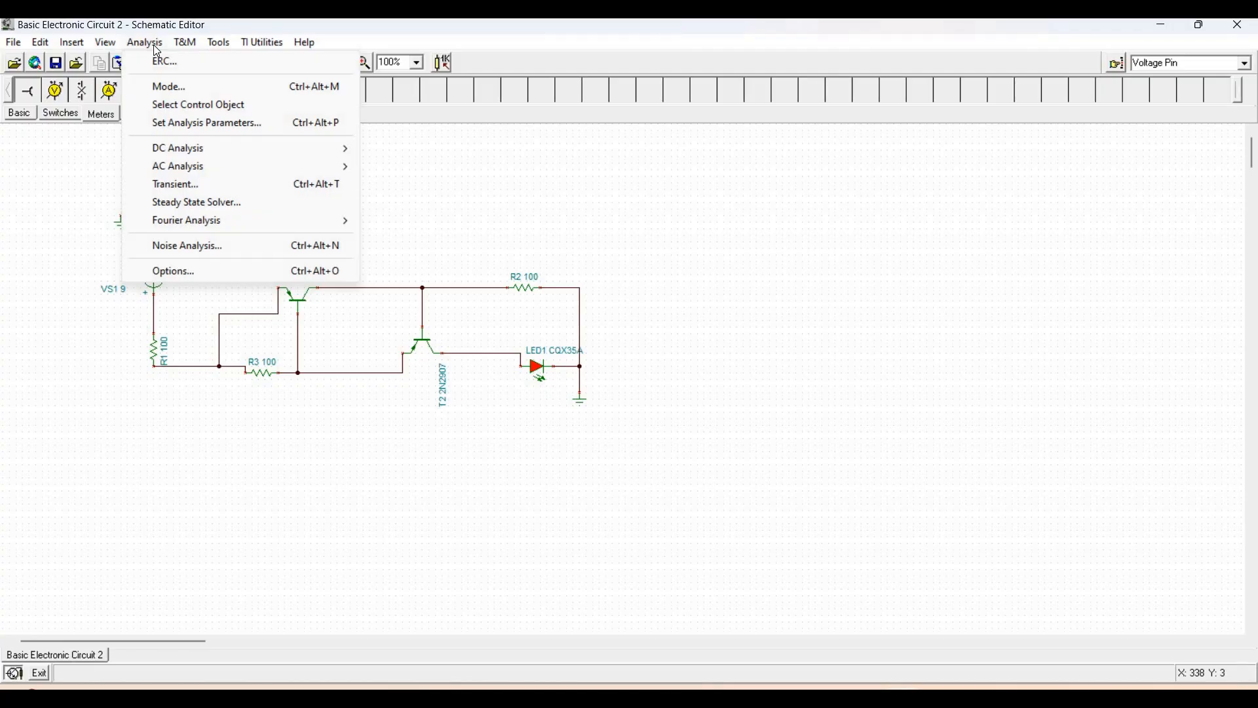
click(73, 44)
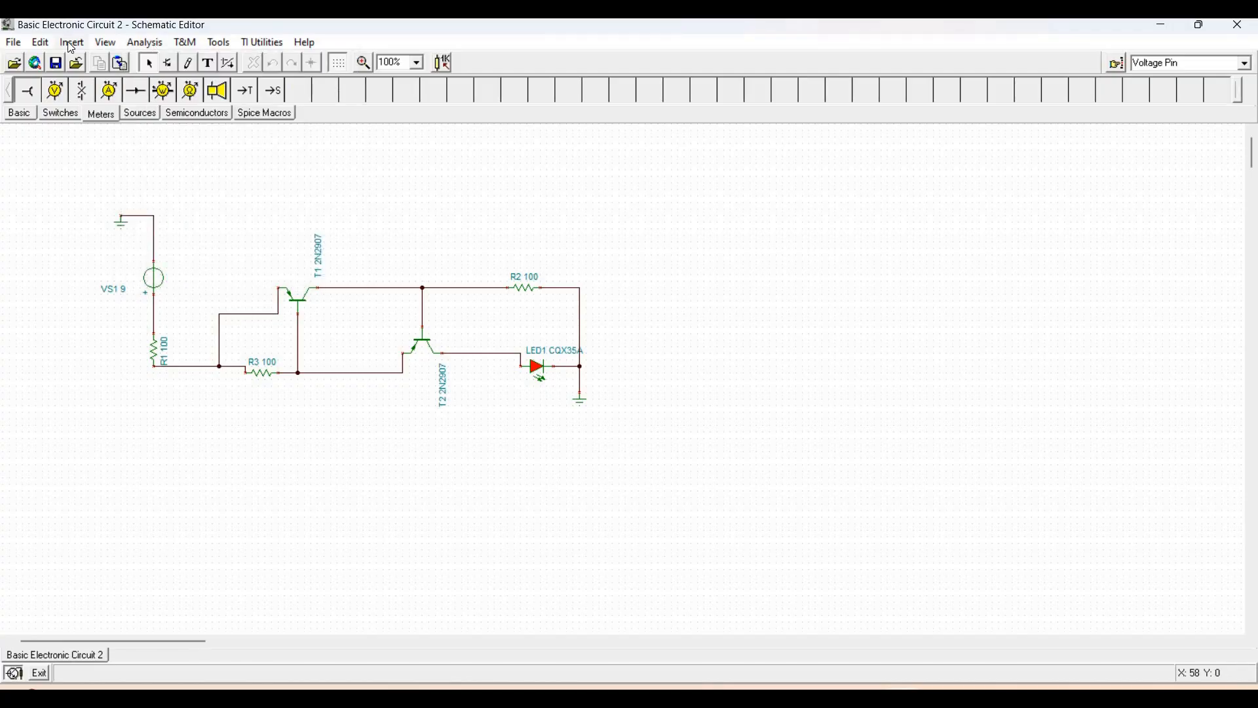
click(72, 43)
click(102, 135)
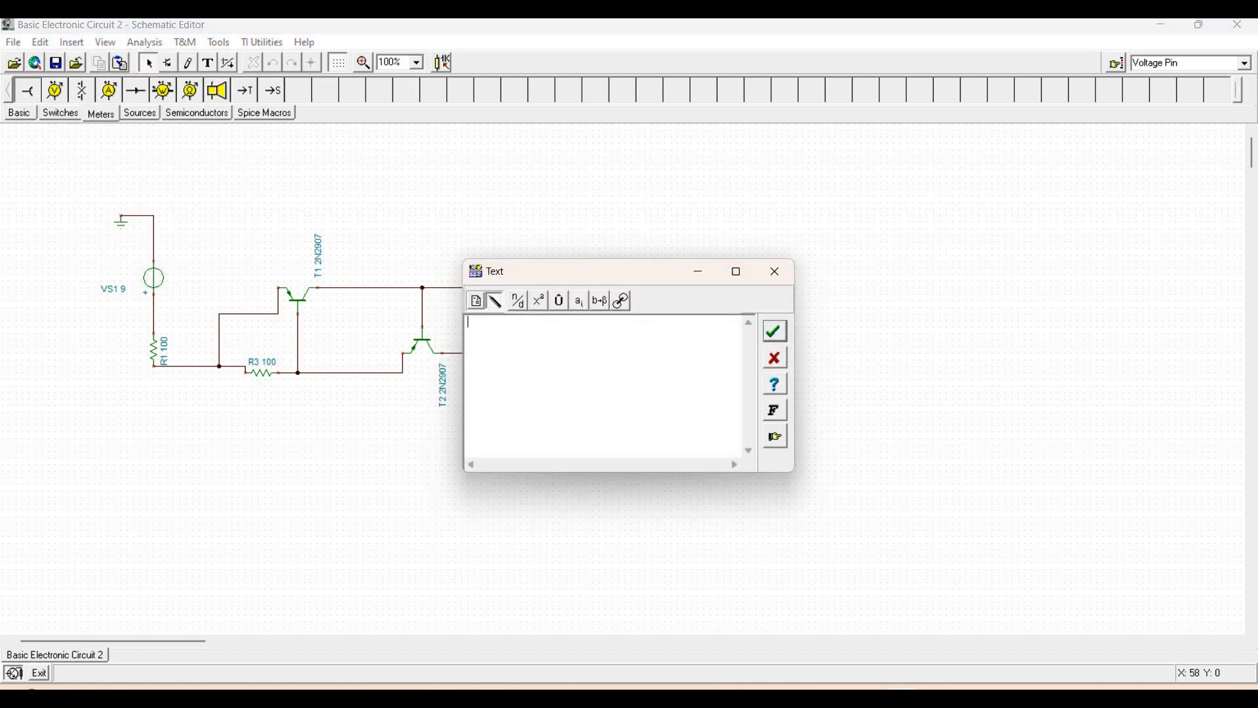
text(LED Incic)
key(BackSpace)
key(BackSpace)
key(BackSpace)
text(Regulator)
click(774, 333)
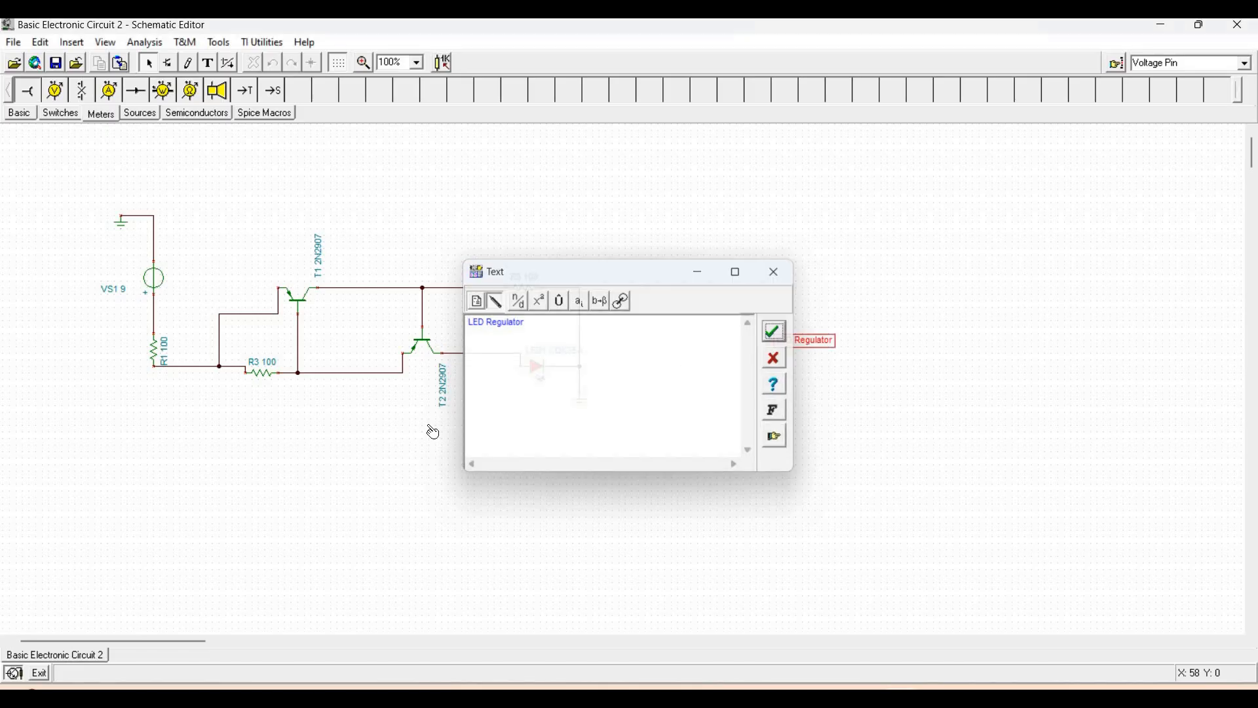
click(324, 405)
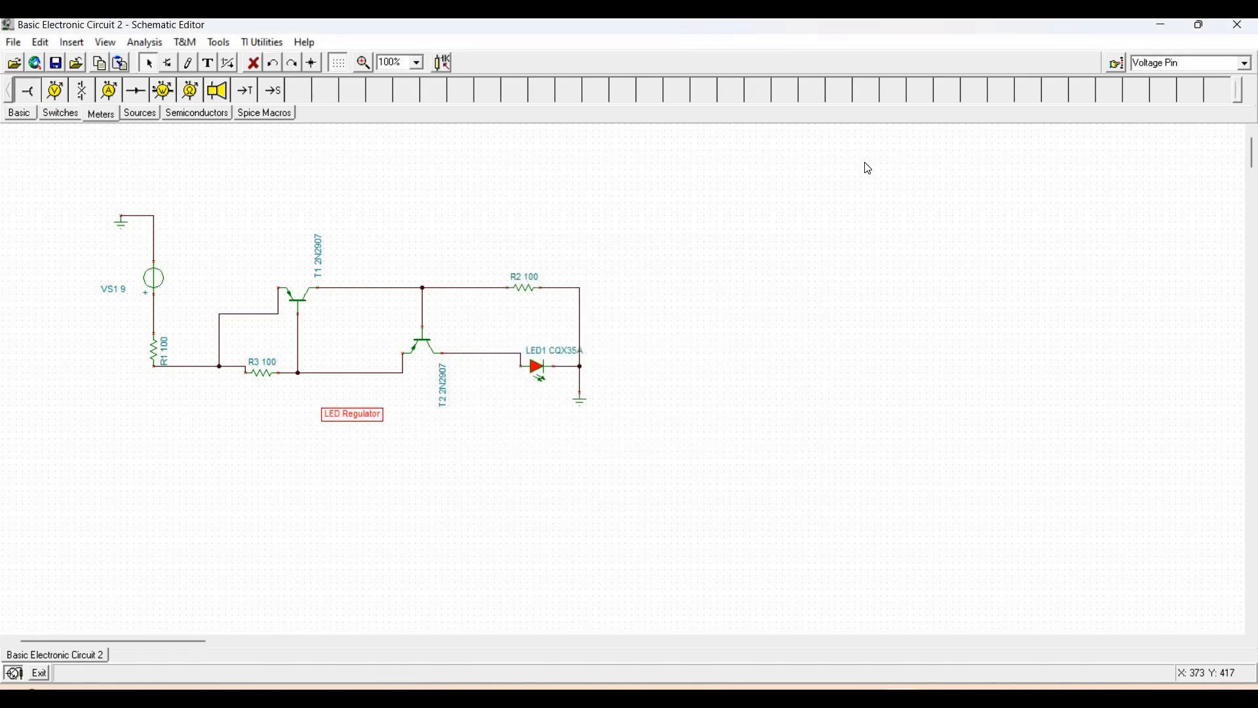